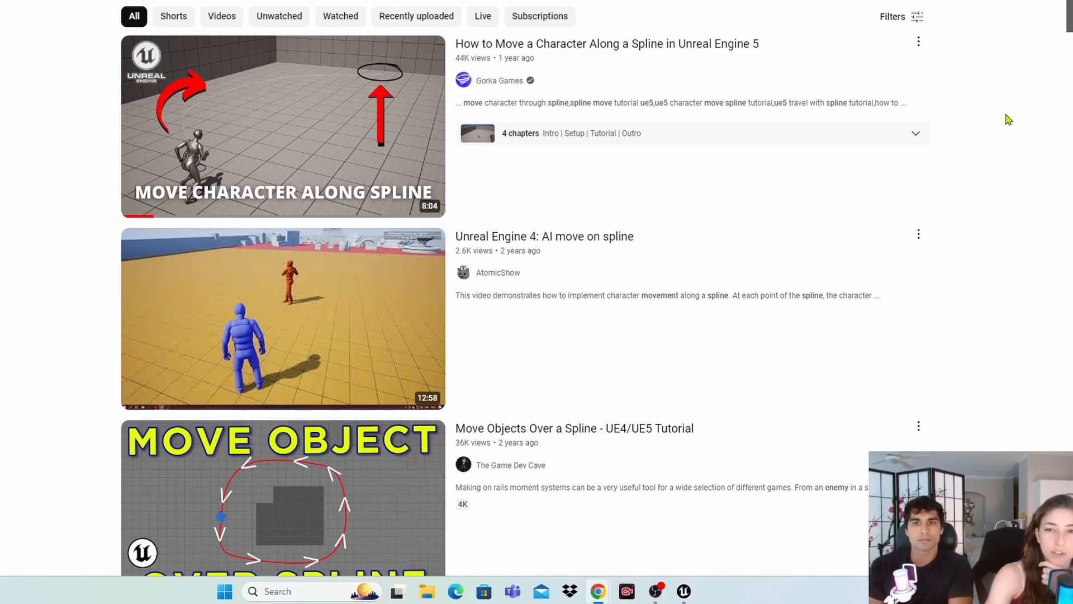
# Look through the YouTube search results for example thumbnails about moving characters and objects along splines
pyautogui.scroll(-12, 1009, 118)
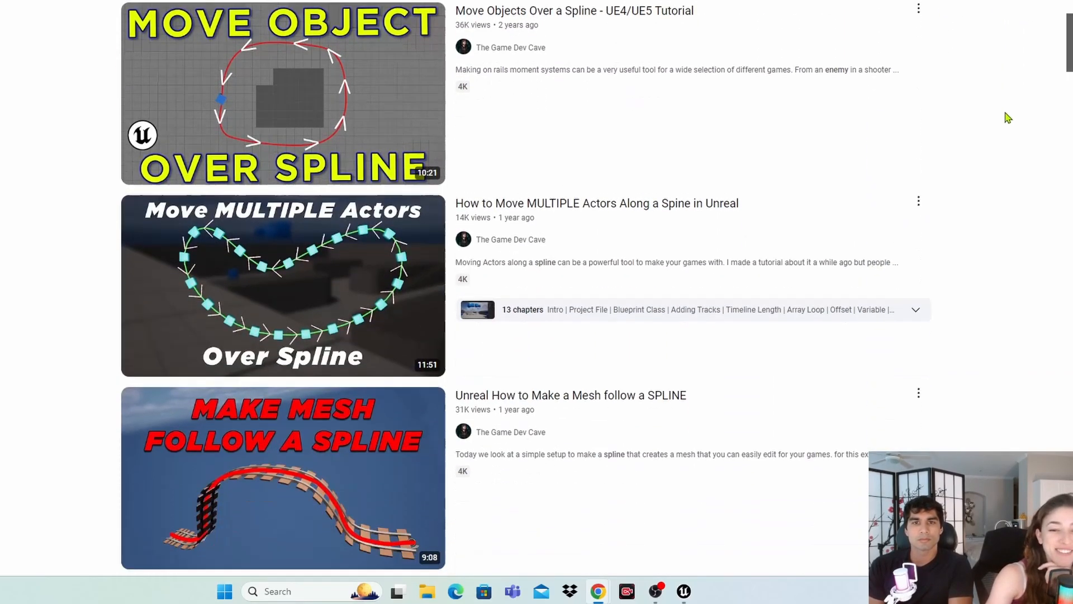
pyautogui.scroll(-9, 1008, 120)
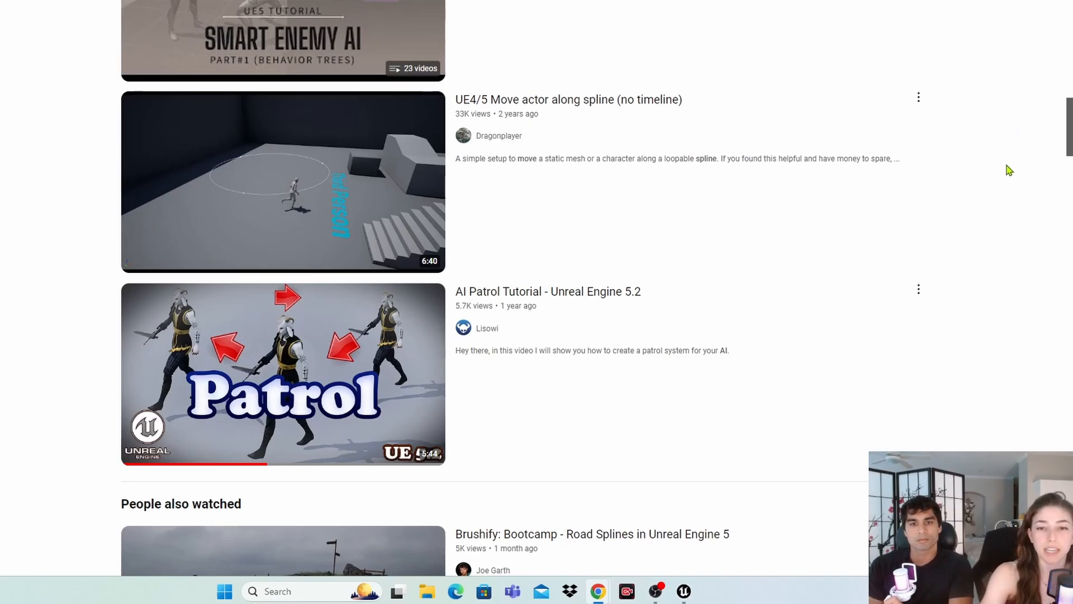
pyautogui.scroll(20, 1009, 170)
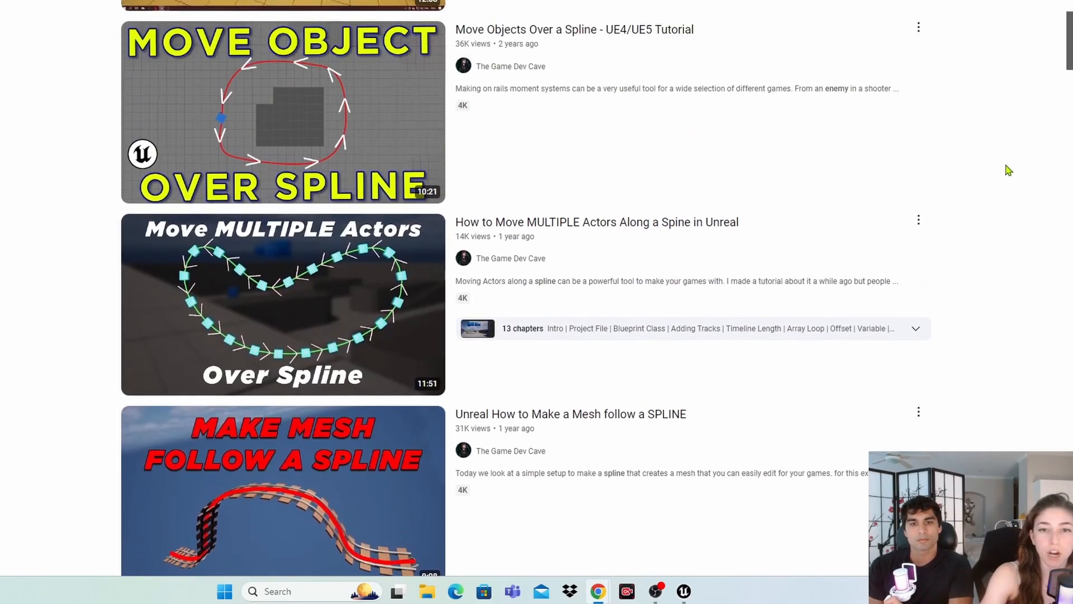
pyautogui.scroll(3, 1008, 170)
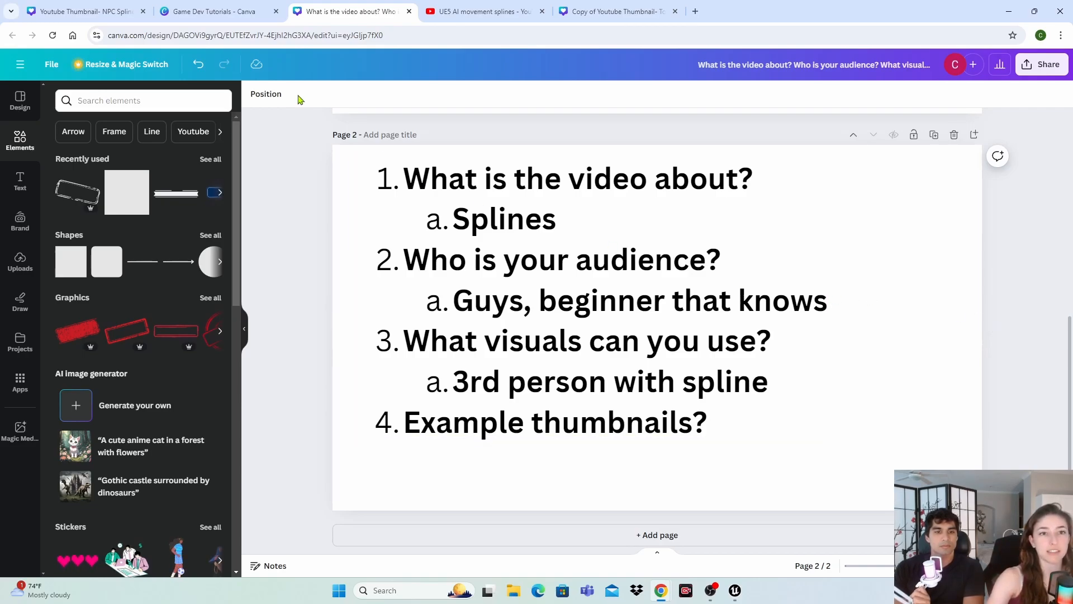
# Search the web for "canva" in a new browser tab and open the Canva home page
pyautogui.click(695, 13)
pyautogui.write('canva')
pyautogui.press('Return')
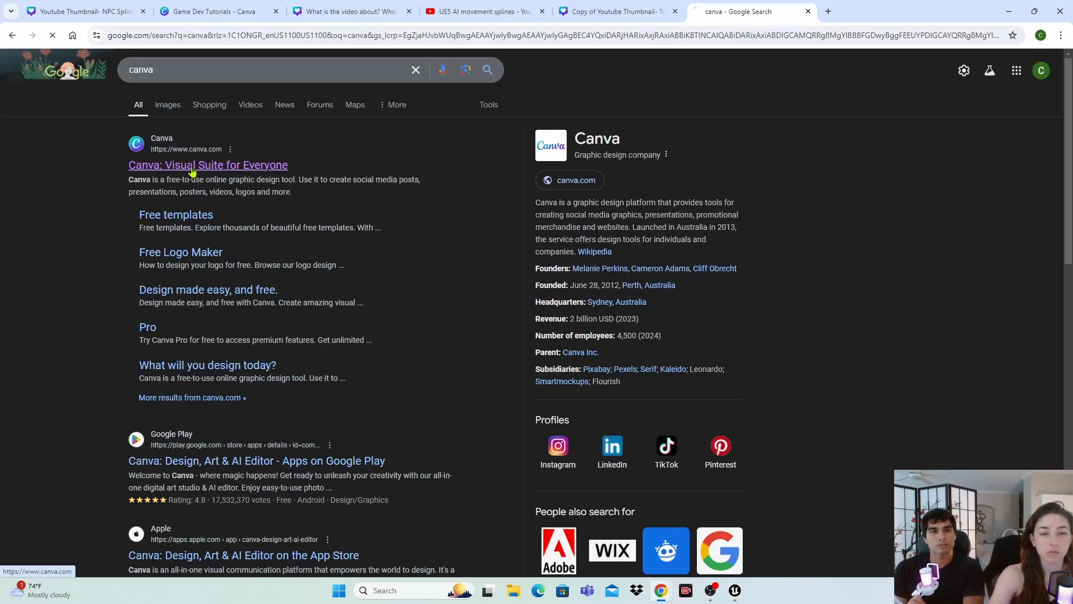
pyautogui.click(191, 165)
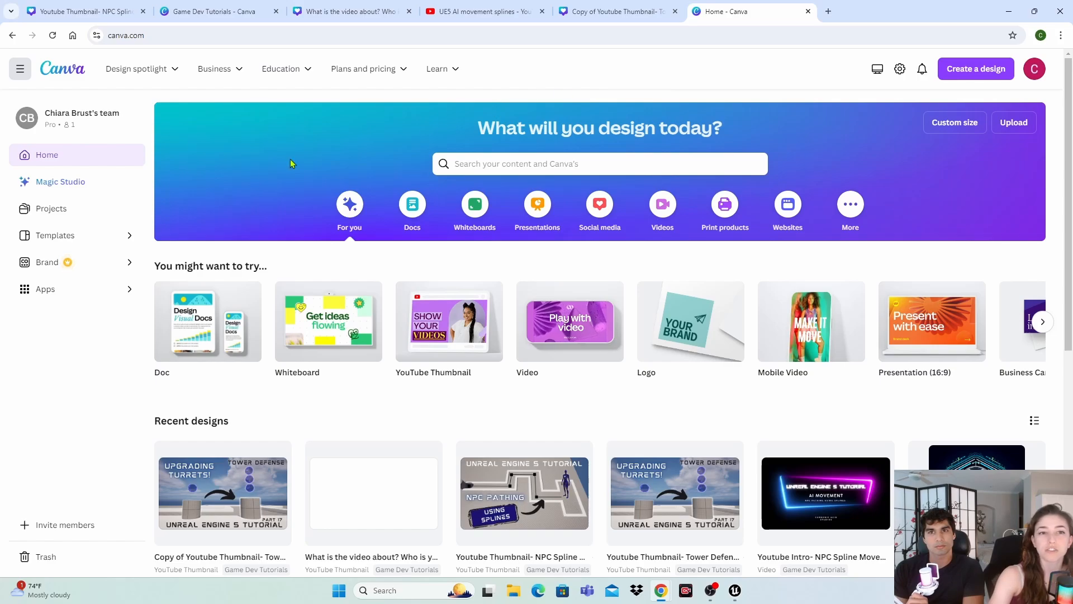
# Create a new blank YouTube Thumbnail design in the Game Dev Tutorials folder
pyautogui.click(186, 8)
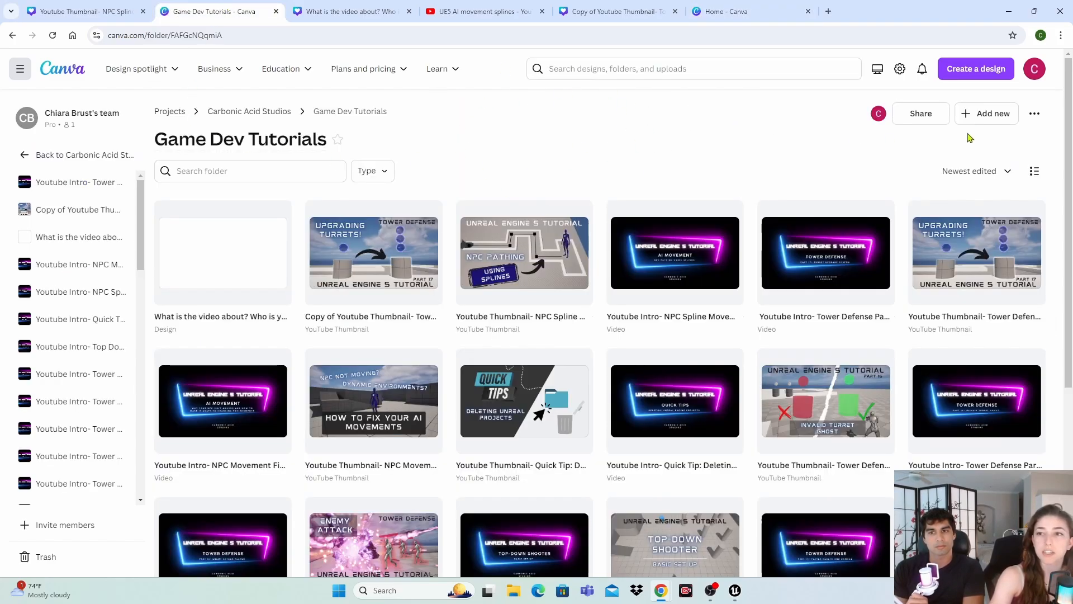
pyautogui.click(978, 117)
pyautogui.click(932, 189)
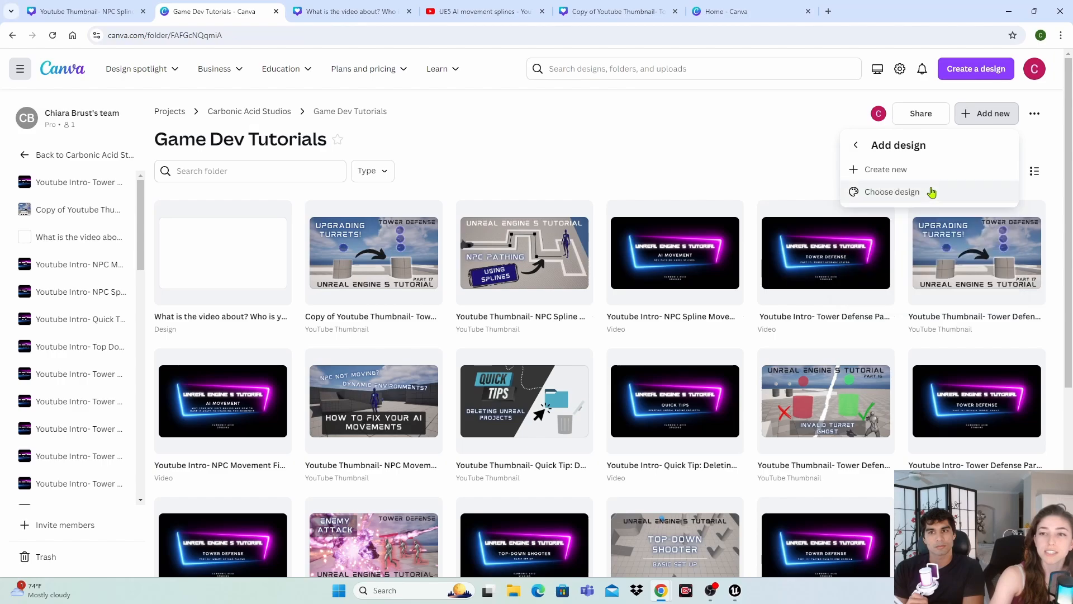
pyautogui.click(904, 171)
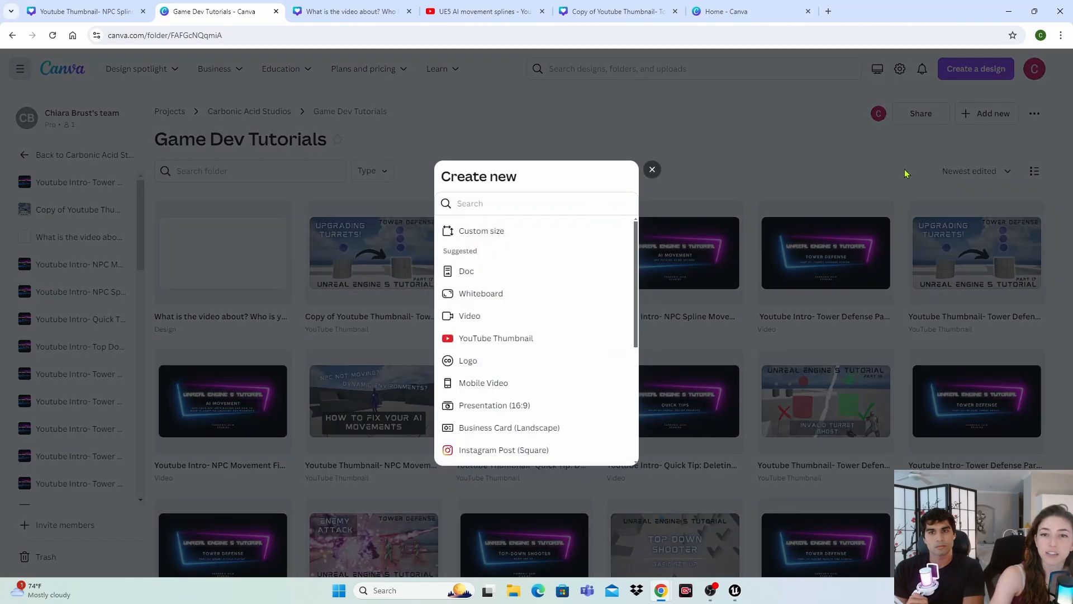
pyautogui.click(519, 342)
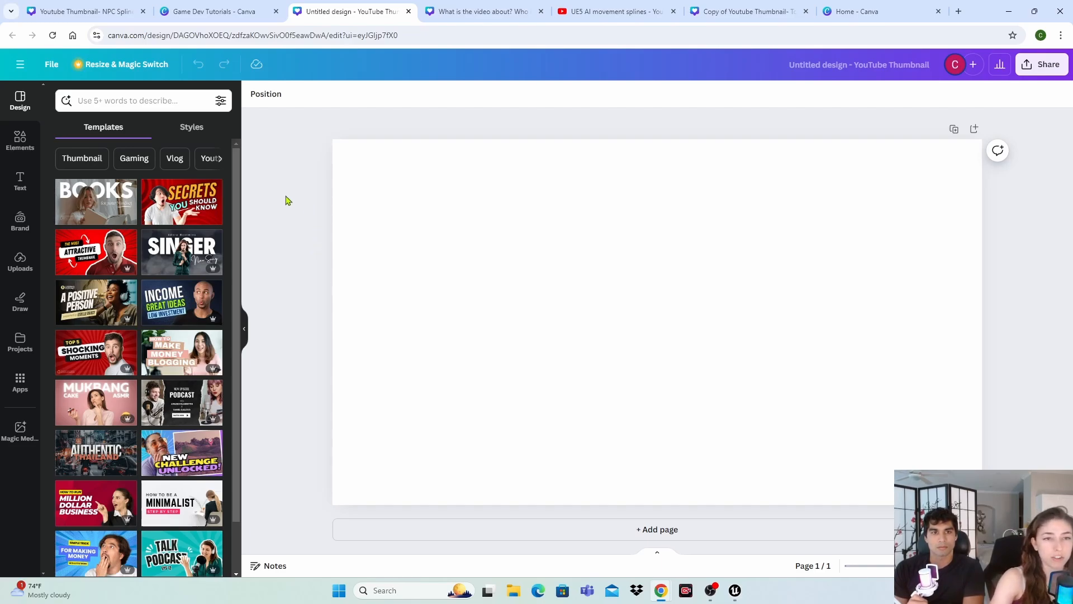
# Look through the available graphics collections, text styles and brand kit resources for the thumbnail
pyautogui.click(20, 142)
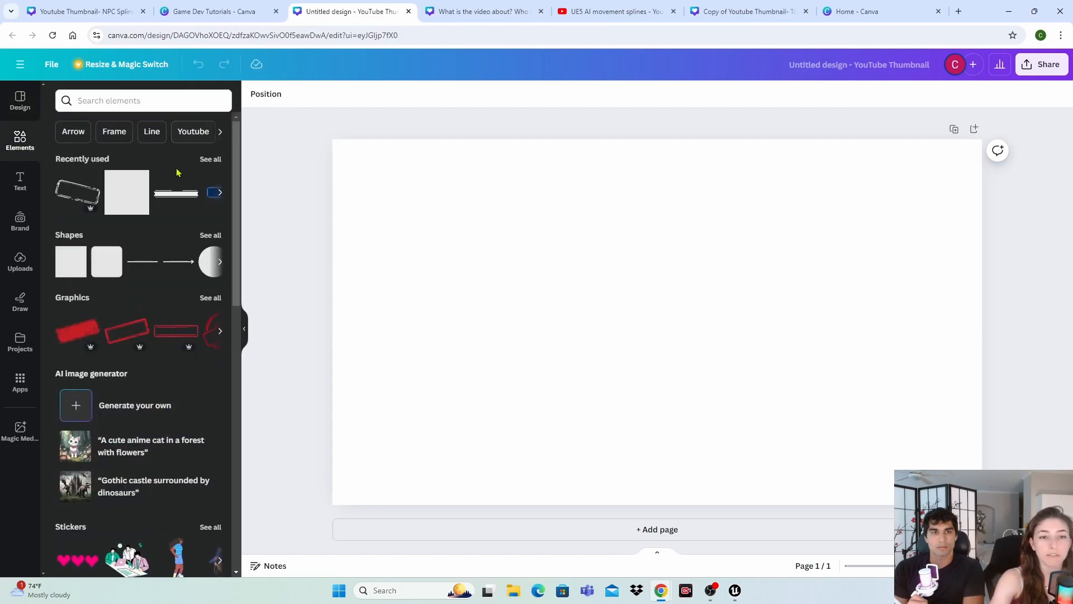
pyautogui.click(211, 299)
pyautogui.scroll(-2, 137, 268)
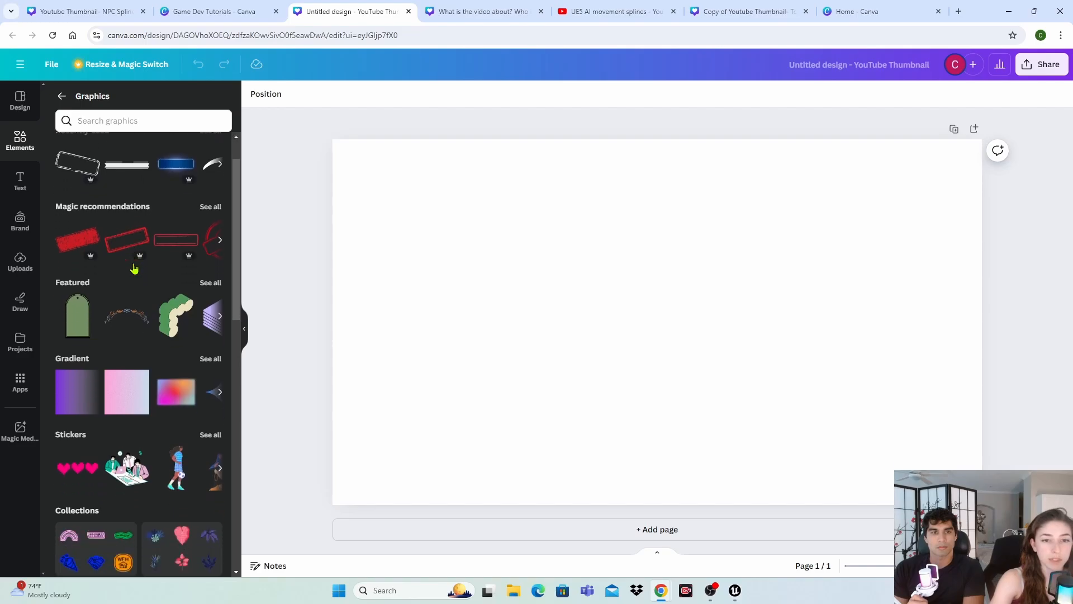
pyautogui.scroll(-2, 134, 324)
pyautogui.scroll(-2, 106, 342)
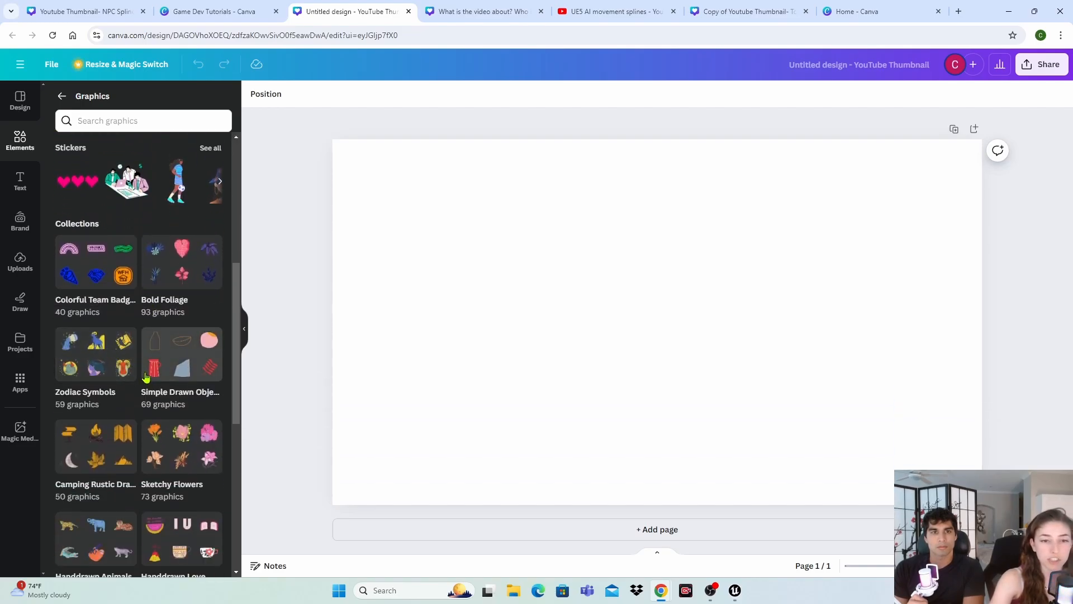
pyautogui.scroll(-3, 145, 375)
pyautogui.scroll(9, 145, 378)
pyautogui.click(20, 180)
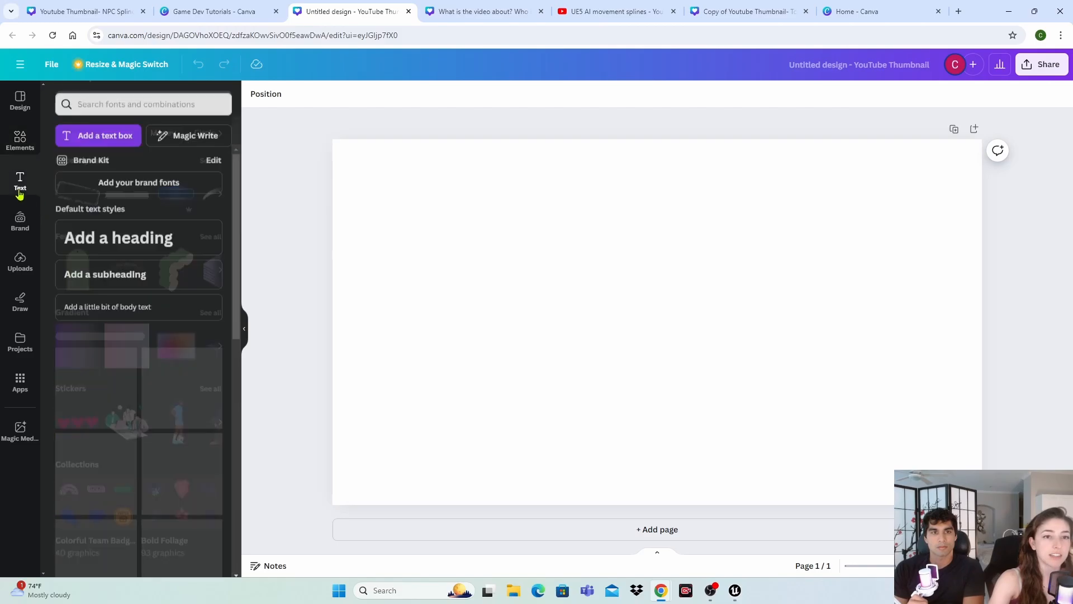
pyautogui.click(21, 222)
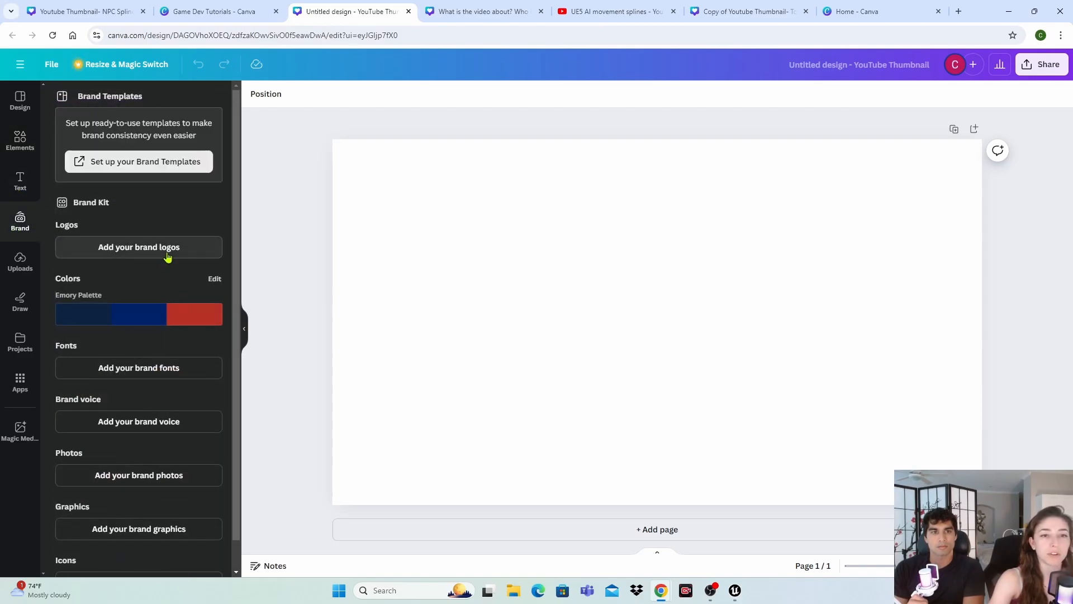
# Place the uploaded editor screenshot of the white-walled winding path near the page's upper-left corner
pyautogui.click(20, 261)
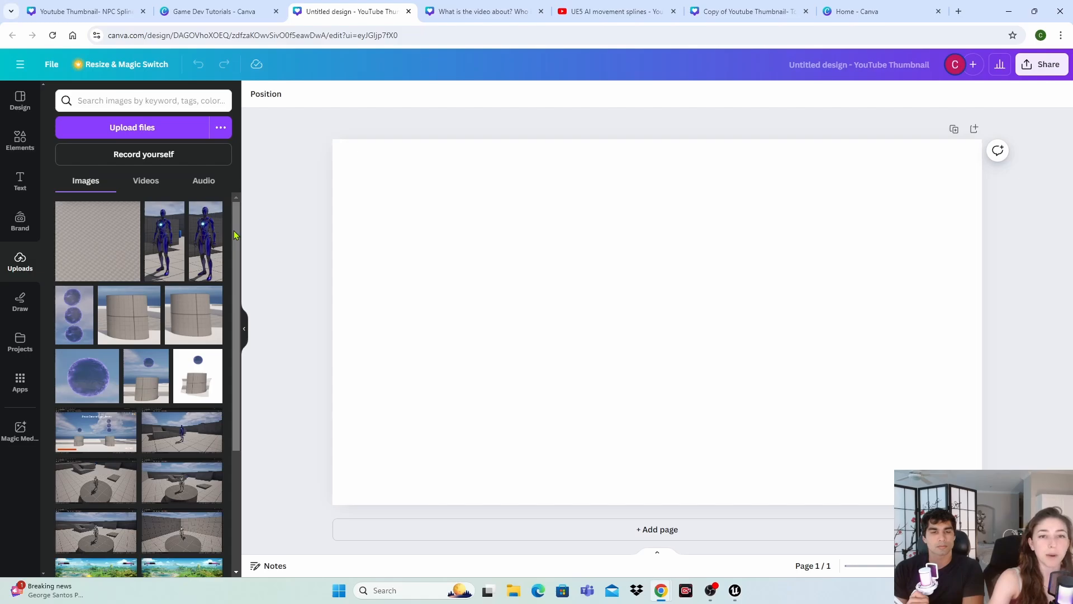
pyautogui.moveTo(234, 235); pyautogui.dragTo(259, 553)
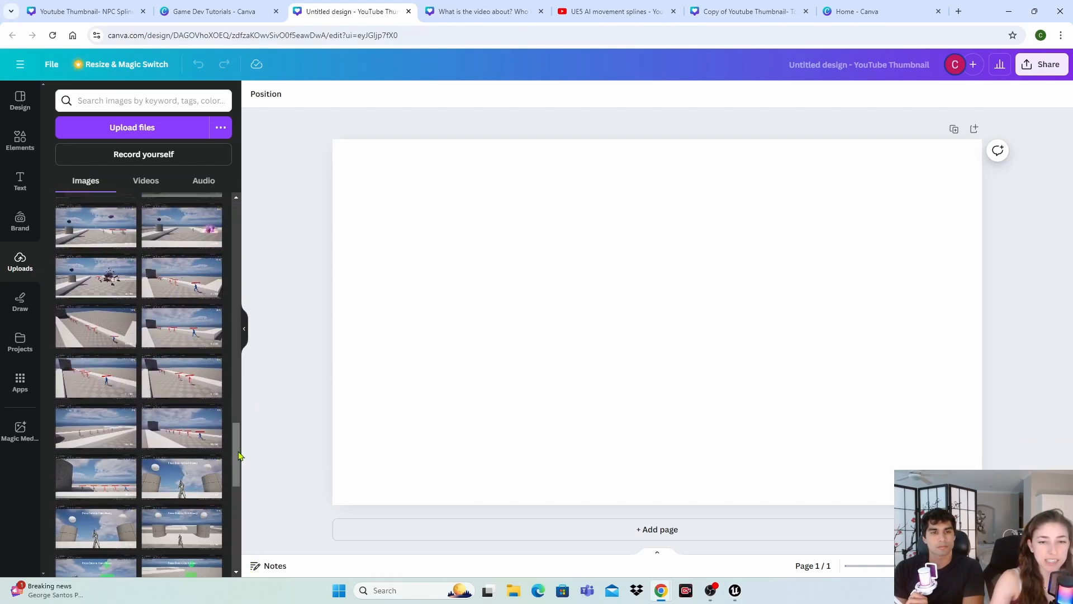
pyautogui.moveTo(237, 454); pyautogui.dragTo(239, 570)
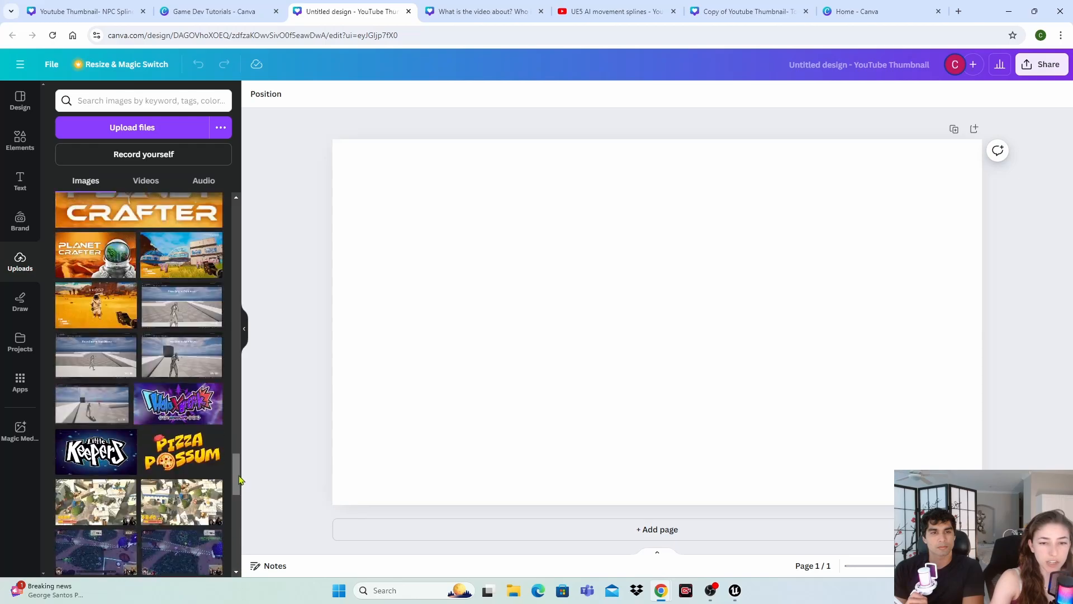
pyautogui.moveTo(239, 482); pyautogui.dragTo(239, 598)
pyautogui.moveTo(239, 550); pyautogui.dragTo(244, 577)
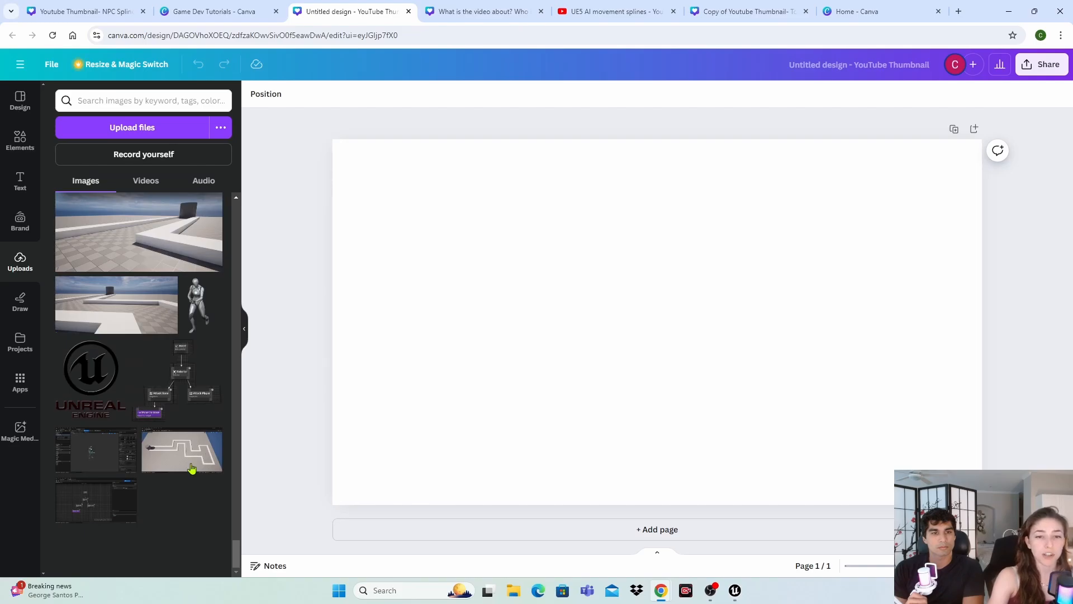
pyautogui.moveTo(174, 466); pyautogui.dragTo(467, 235)
pyautogui.moveTo(594, 234); pyautogui.dragTo(572, 255)
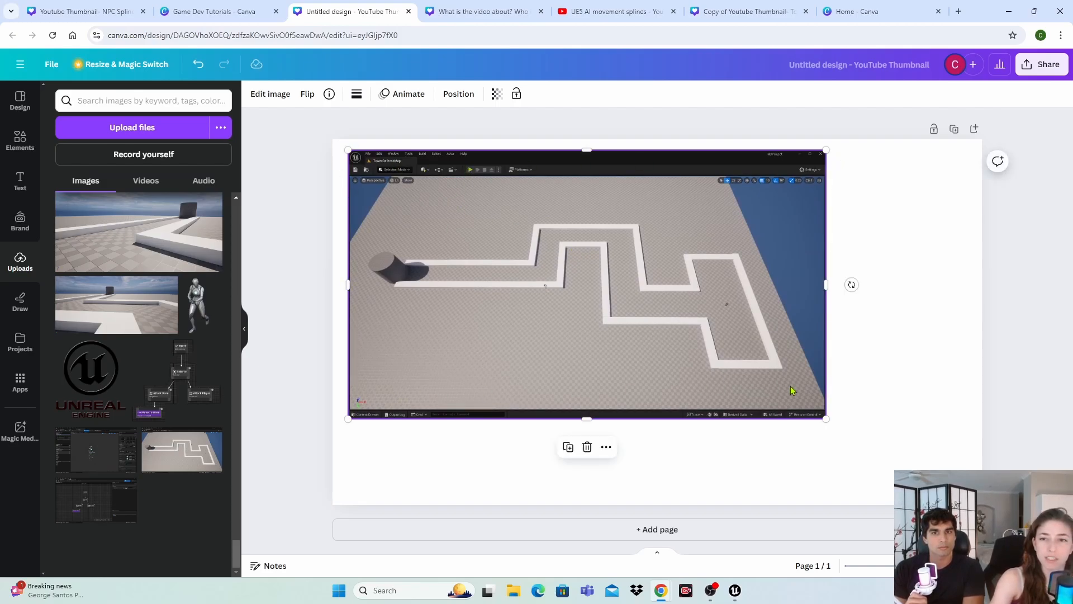
# Crop the editor toolbars and dark edges off the path image, and enlarge it from the page's upper-left corner to nearly full page width
pyautogui.click(271, 95)
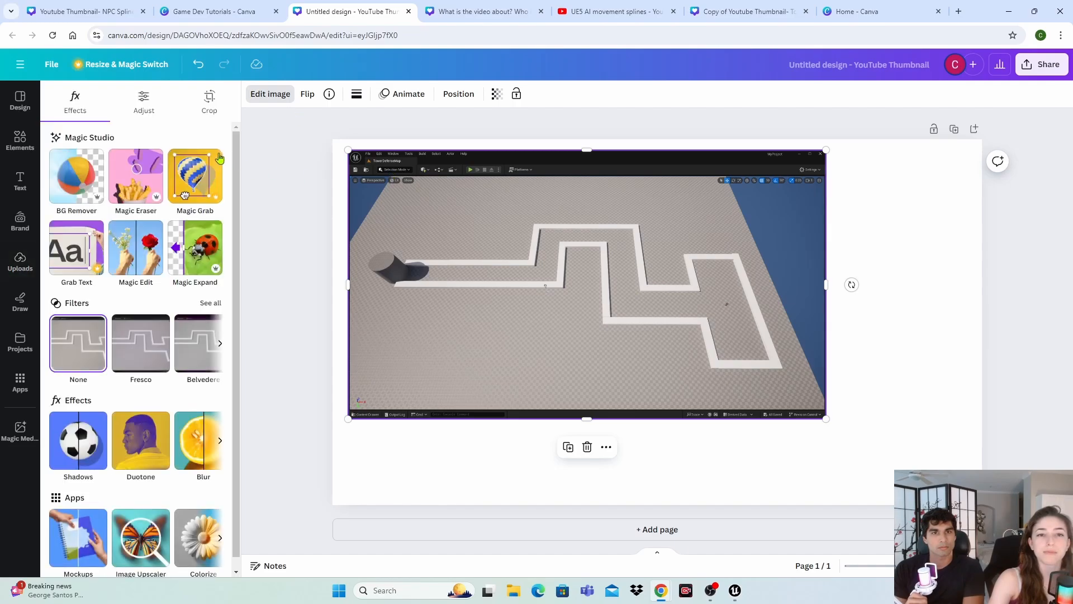
pyautogui.click(210, 104)
pyautogui.moveTo(350, 151); pyautogui.dragTo(348, 187)
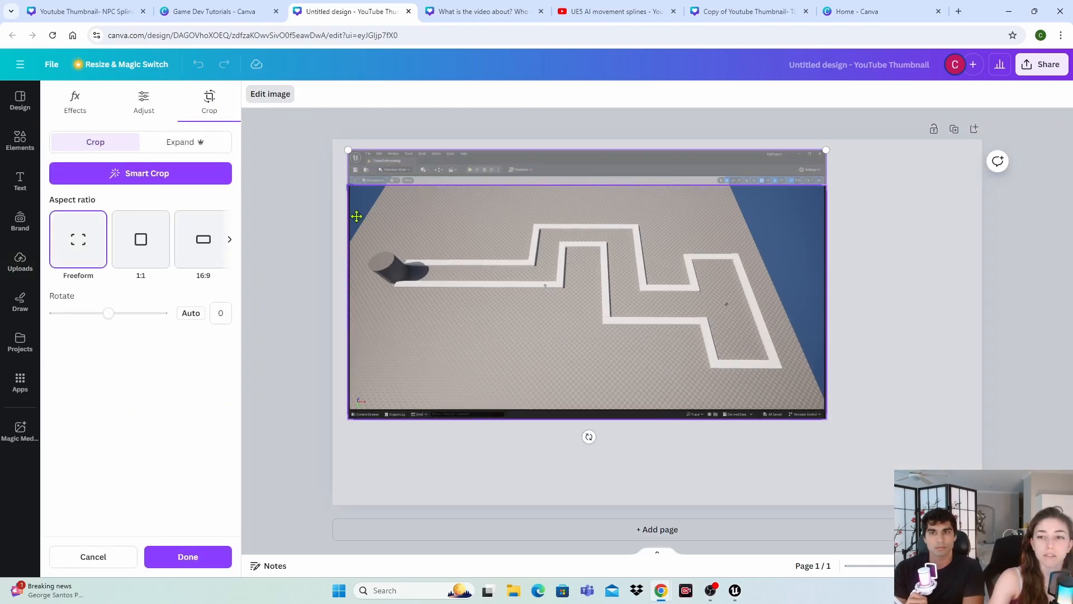
pyautogui.moveTo(350, 419); pyautogui.dragTo(352, 408)
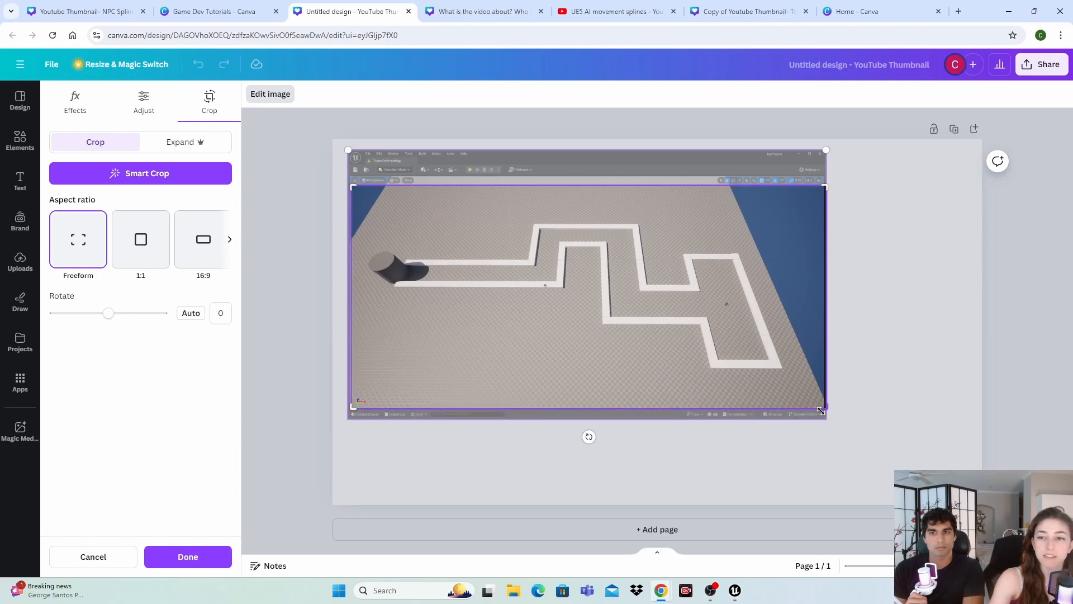
pyautogui.moveTo(821, 411); pyautogui.dragTo(820, 408)
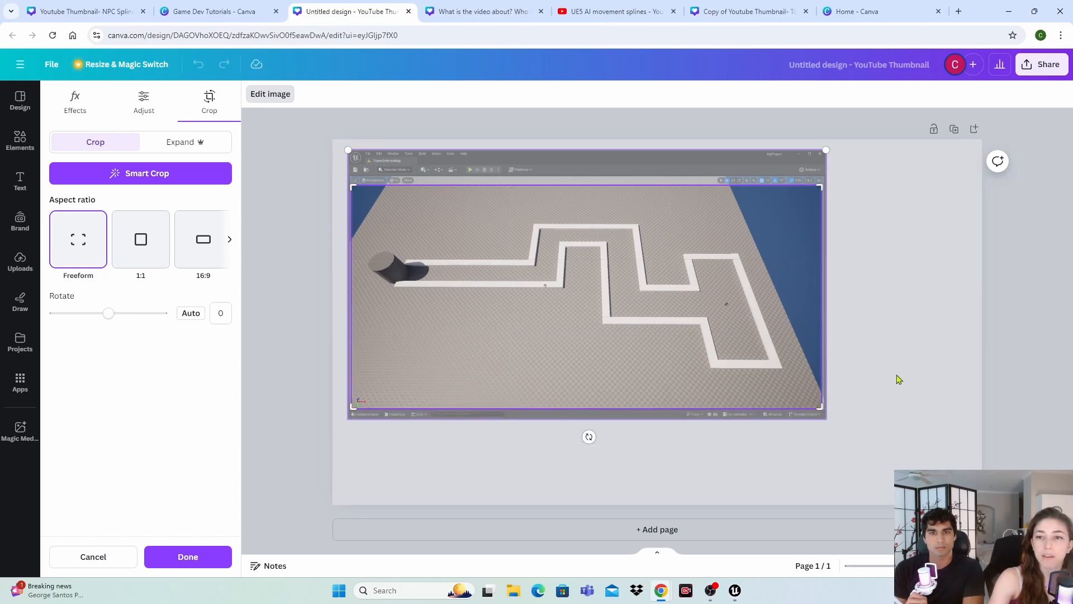
pyautogui.click(1048, 347)
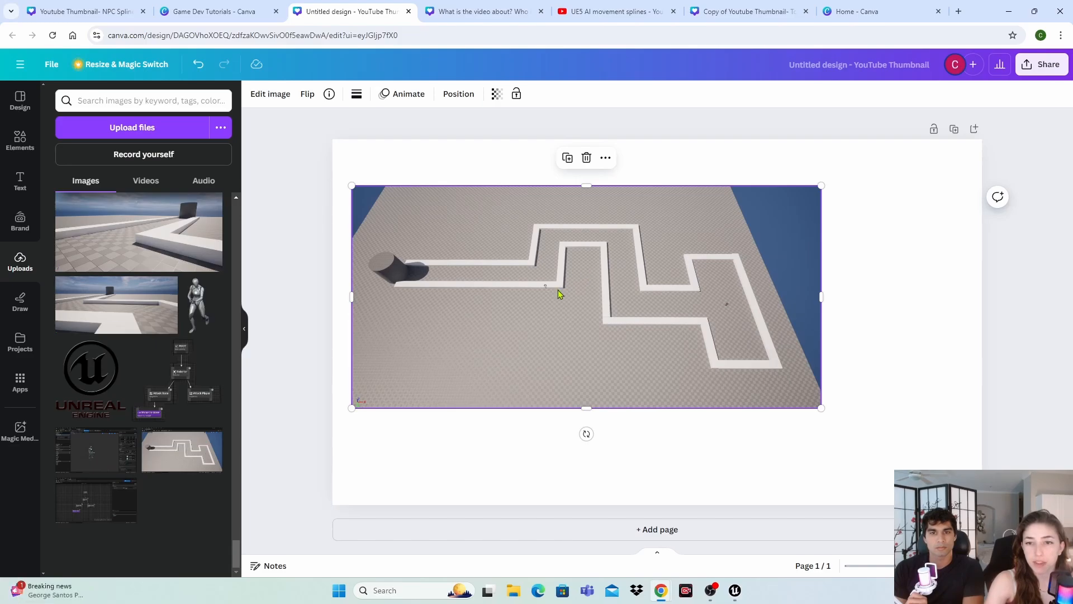
pyautogui.moveTo(613, 297); pyautogui.dragTo(593, 250)
pyautogui.moveTo(802, 360); pyautogui.dragTo(969, 454)
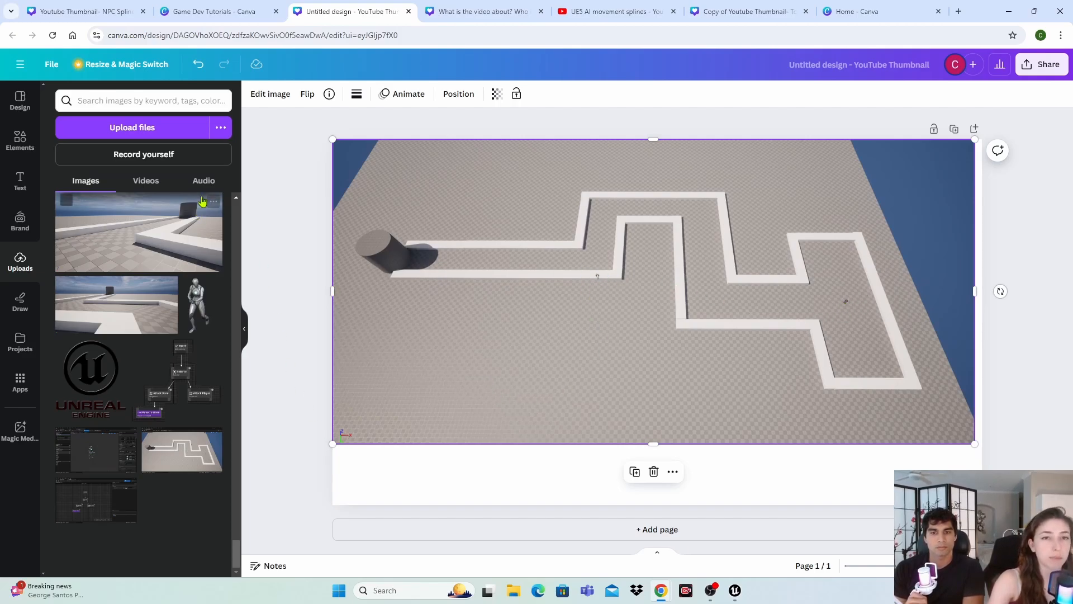
# Remove the small marks inside the path's right end and by its lower wall, plus the axis gizmo, using Magic Eraser with brush size 10
pyautogui.click(270, 99)
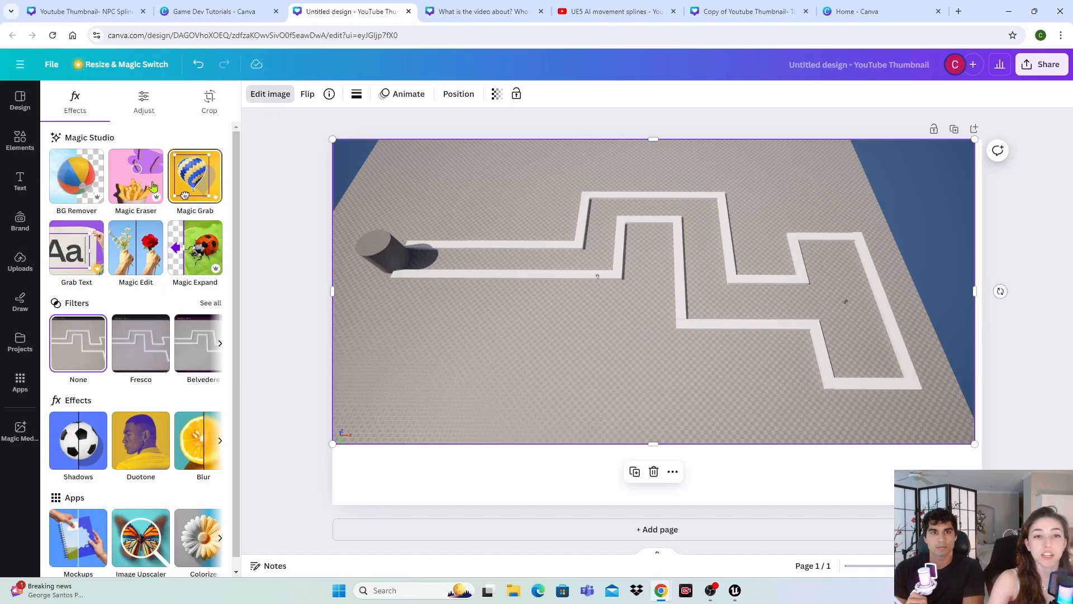
pyautogui.click(136, 185)
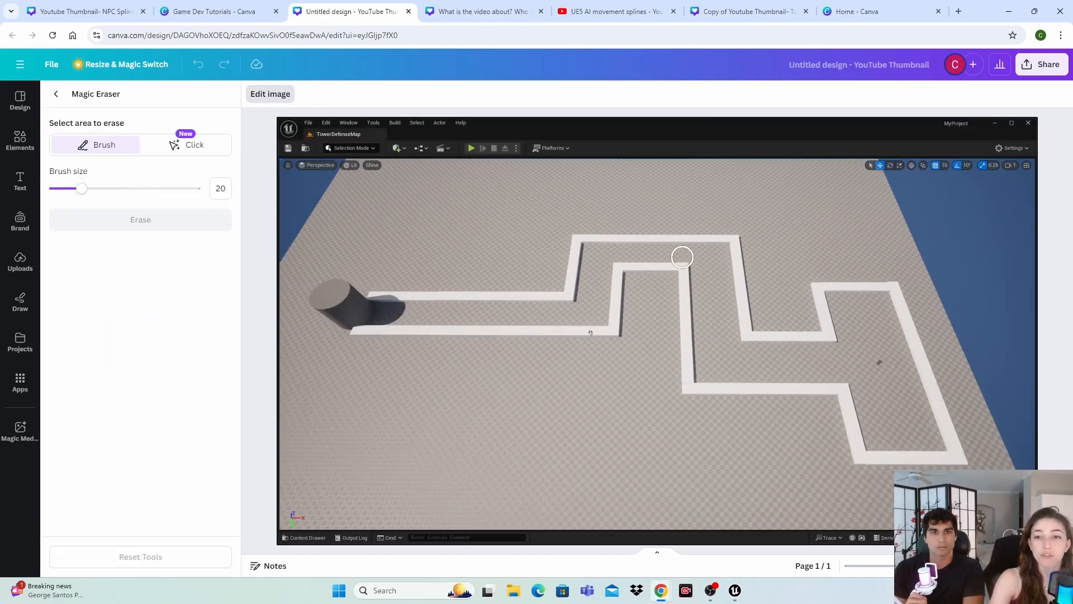
pyautogui.moveTo(81, 191); pyautogui.dragTo(70, 192)
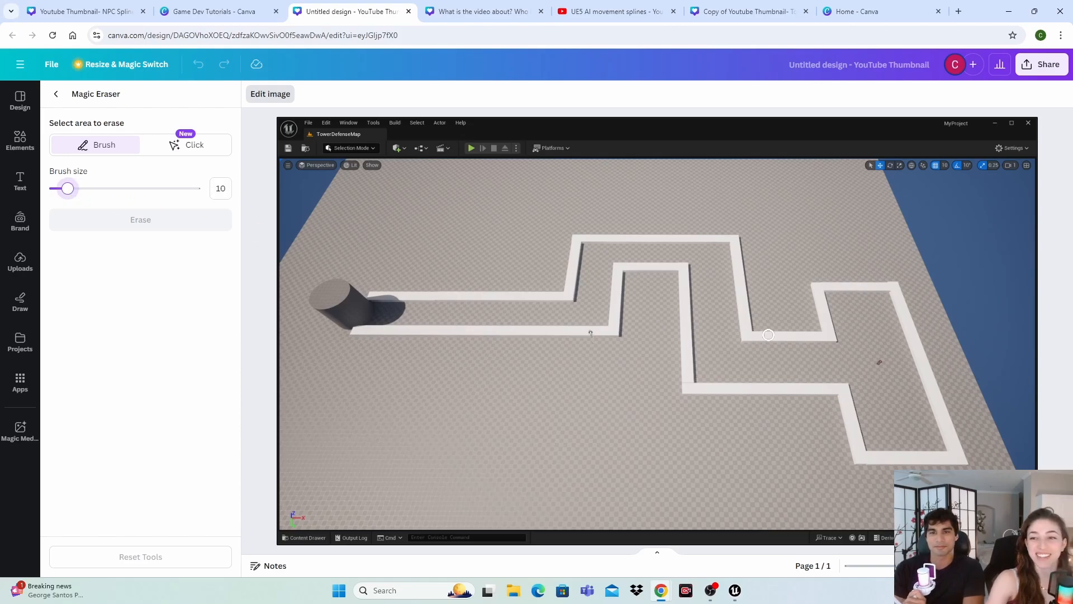
pyautogui.click(878, 363)
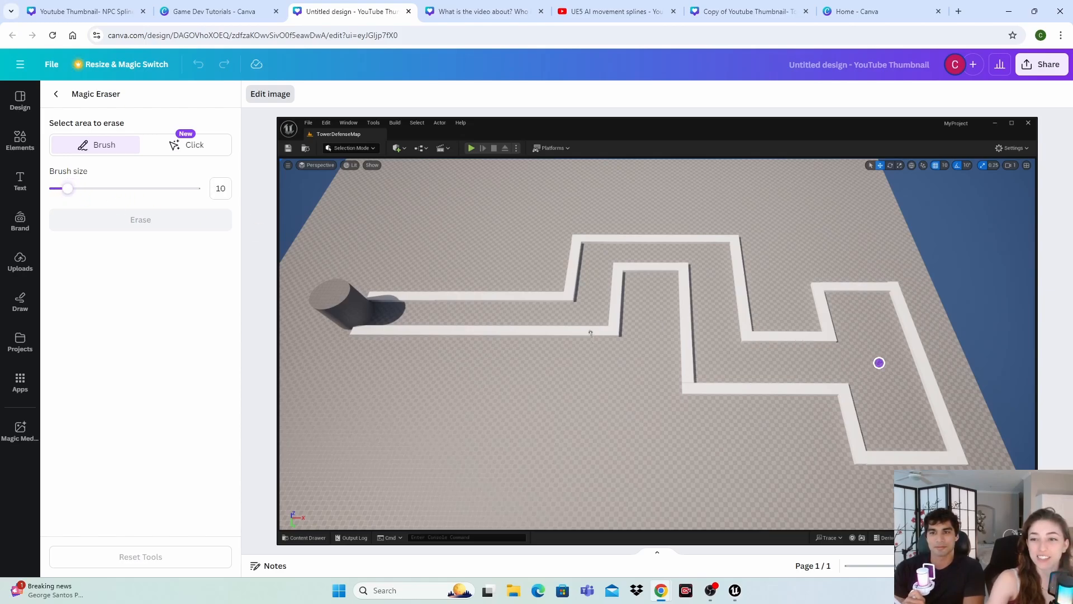
pyautogui.click(590, 334)
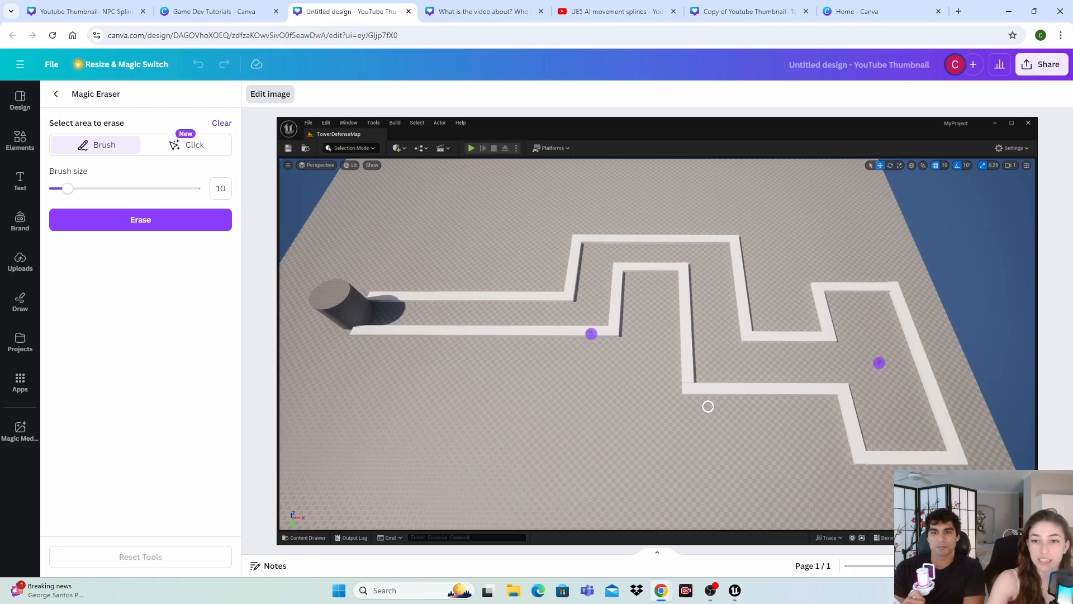
pyautogui.click(297, 515)
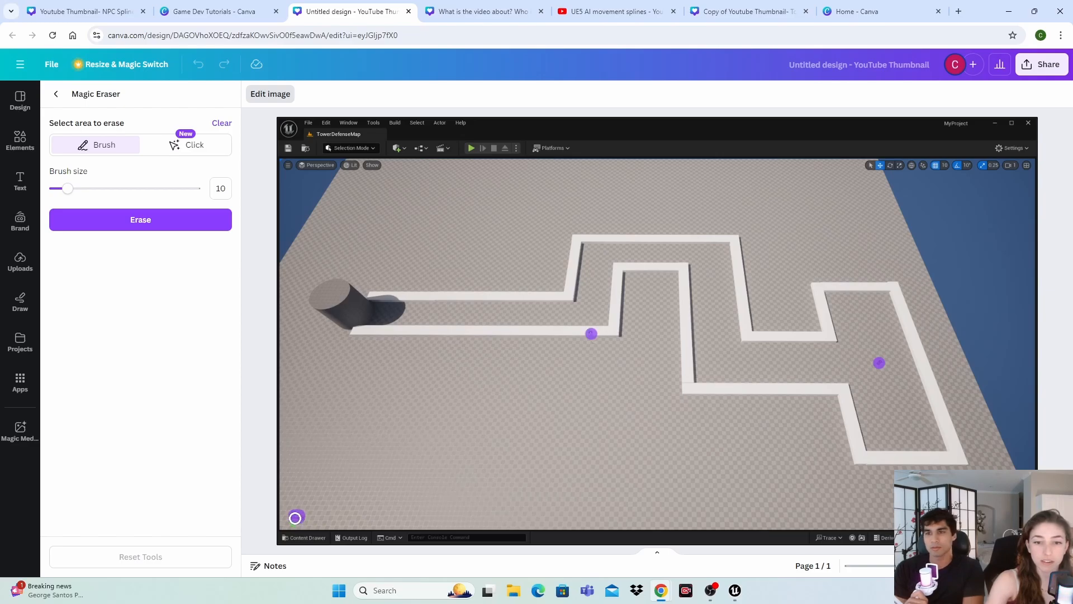
pyautogui.click(111, 226)
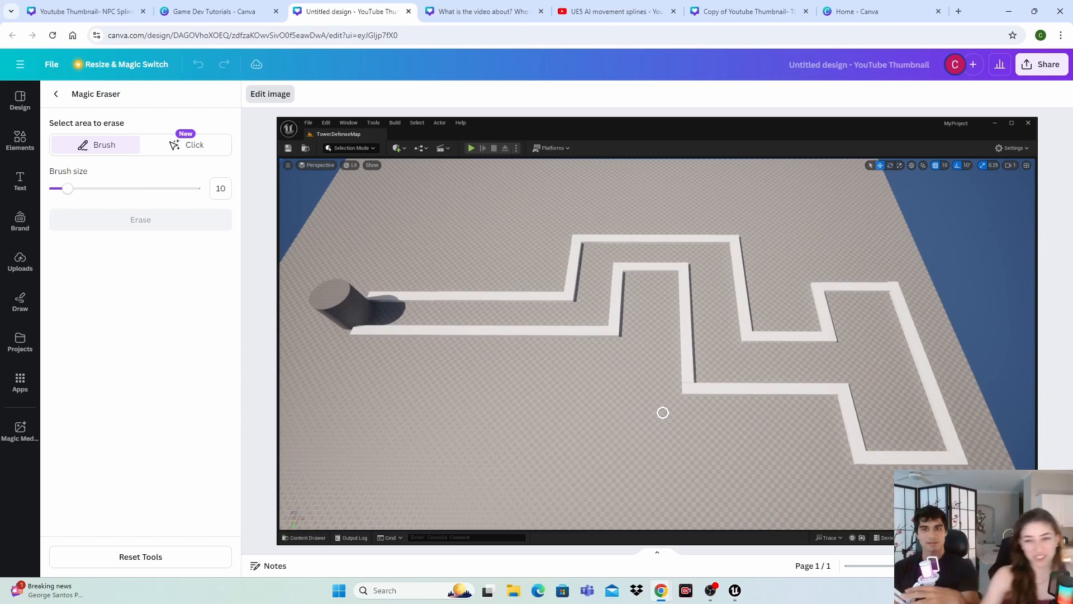
pyautogui.click(593, 343)
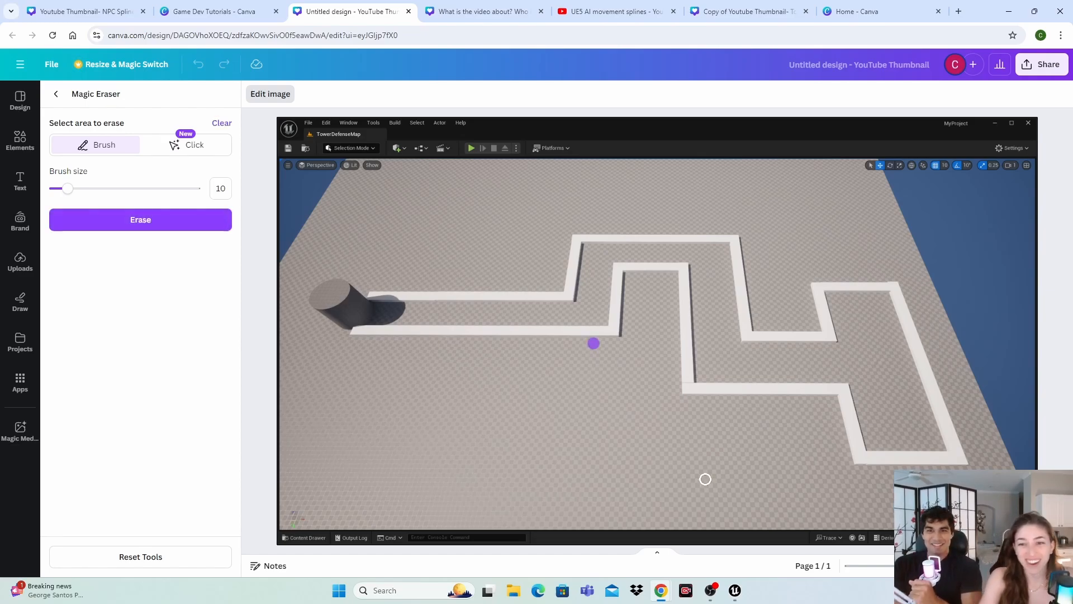
pyautogui.click(159, 230)
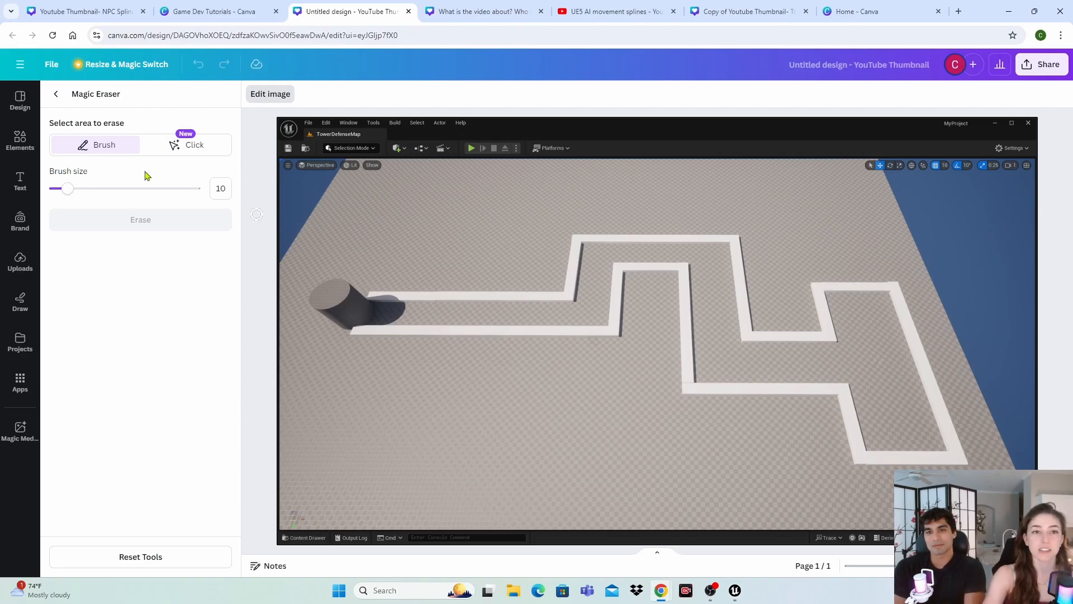
# Enlarge the cleaned path image until it covers the whole page, and shift it left so the path's far right end fits inside
pyautogui.click(56, 93)
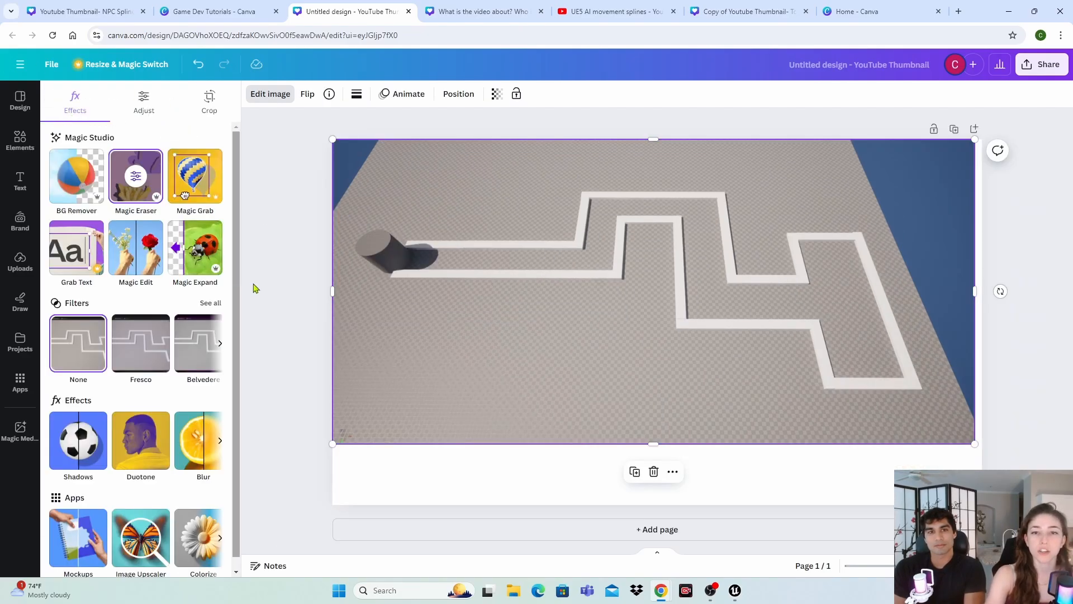
pyautogui.click(349, 295)
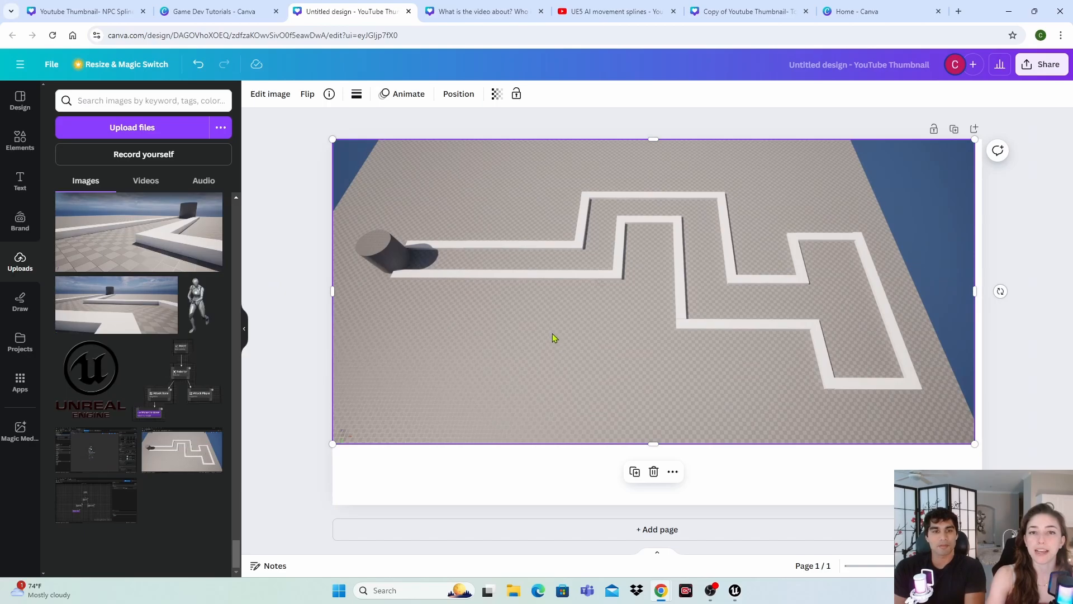
pyautogui.moveTo(975, 444); pyautogui.dragTo(1072, 503)
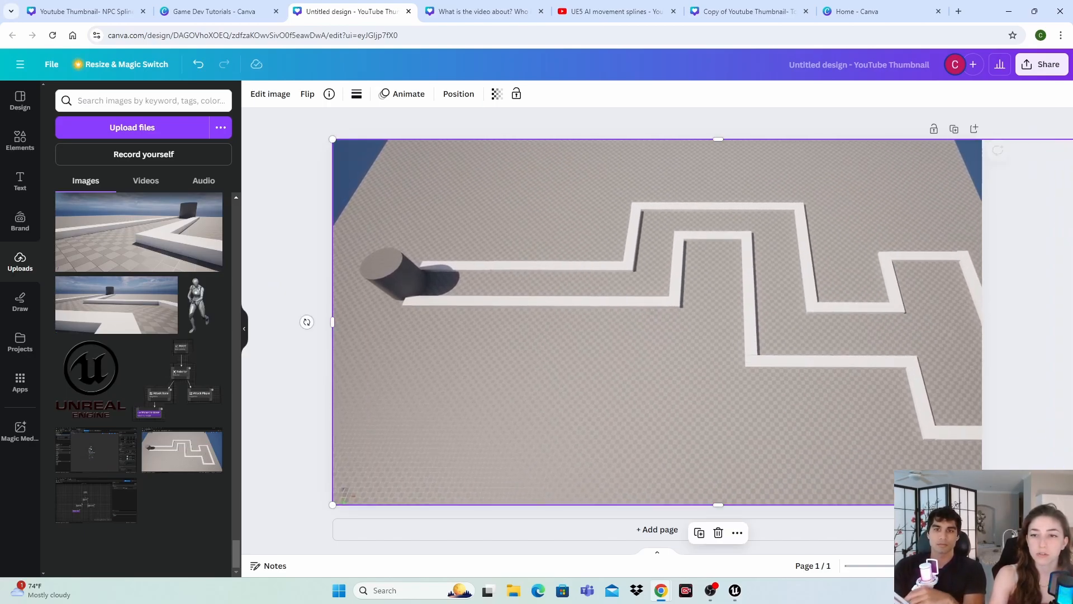
pyautogui.moveTo(762, 401); pyautogui.dragTo(721, 400)
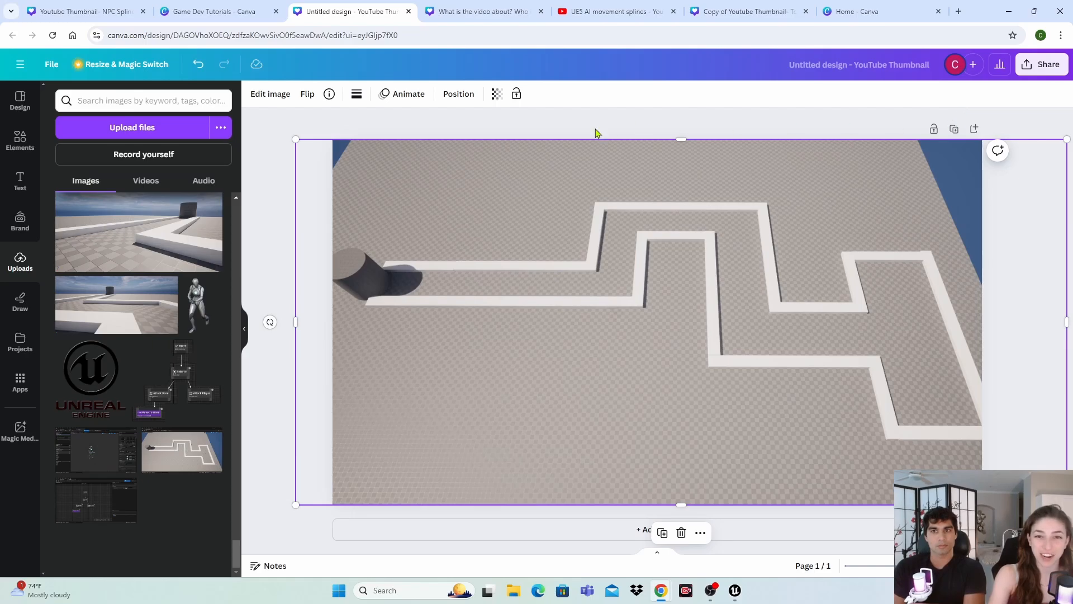
pyautogui.click(281, 231)
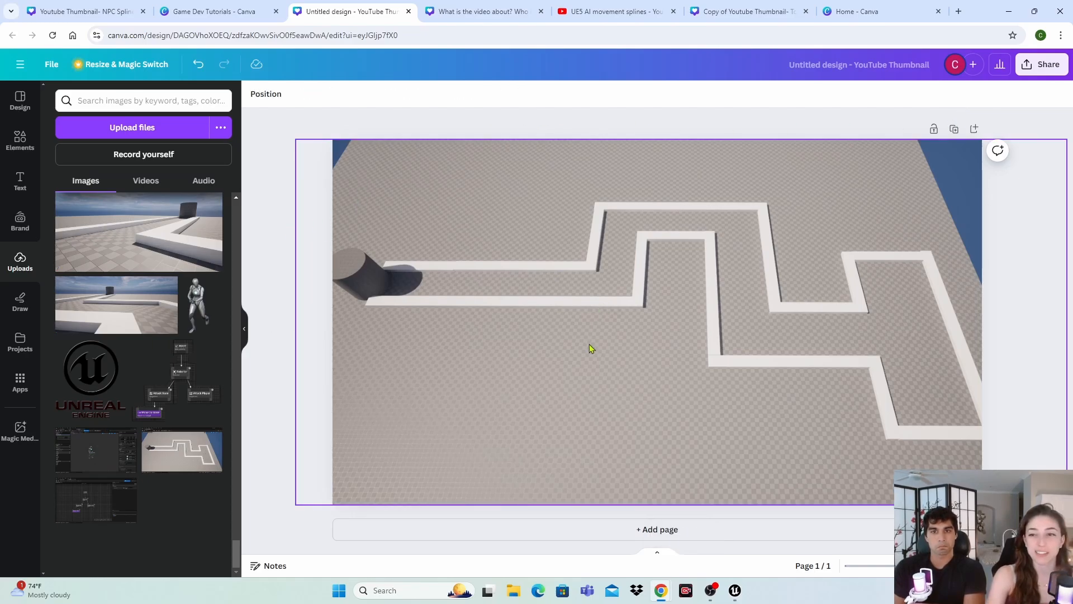
pyautogui.click(657, 361)
pyautogui.moveTo(657, 360); pyautogui.dragTo(639, 355)
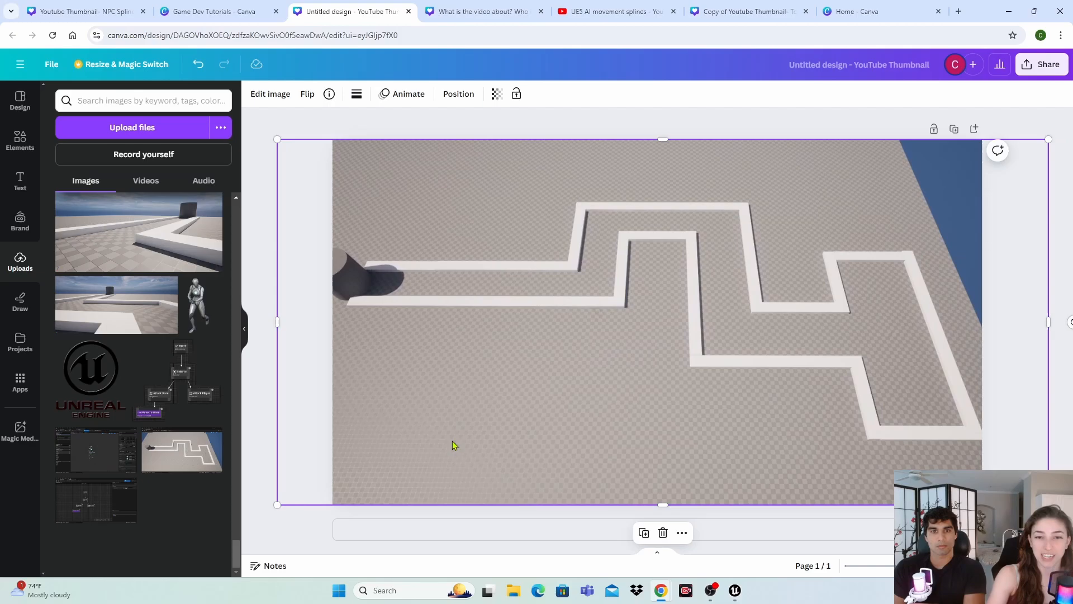
pyautogui.click(302, 525)
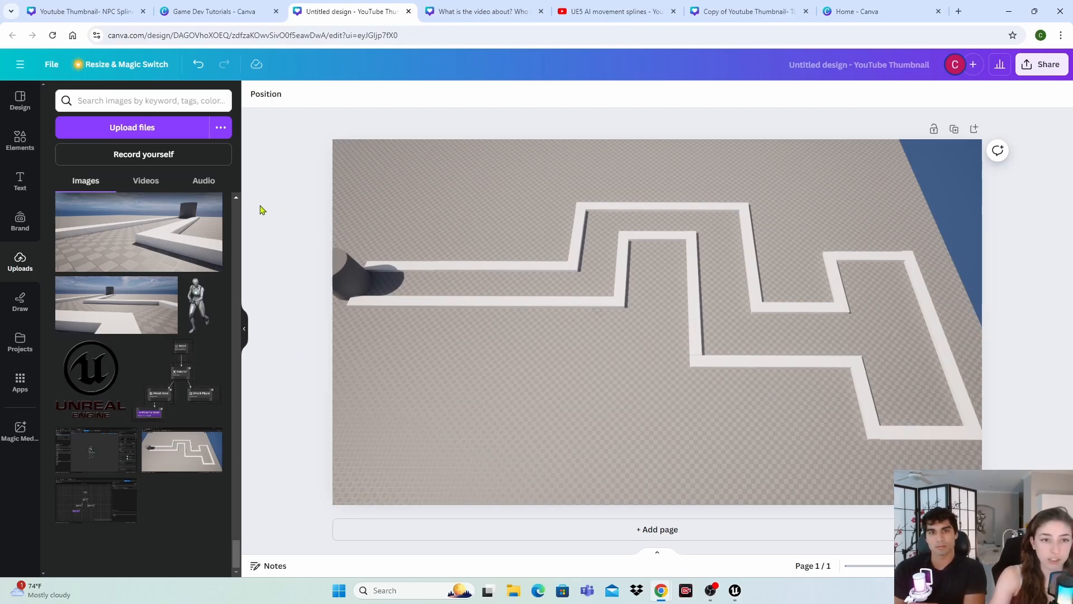
# Add a subheading with the placeholder text "hbdjsf" and set its font to Mokoto
pyautogui.click(20, 180)
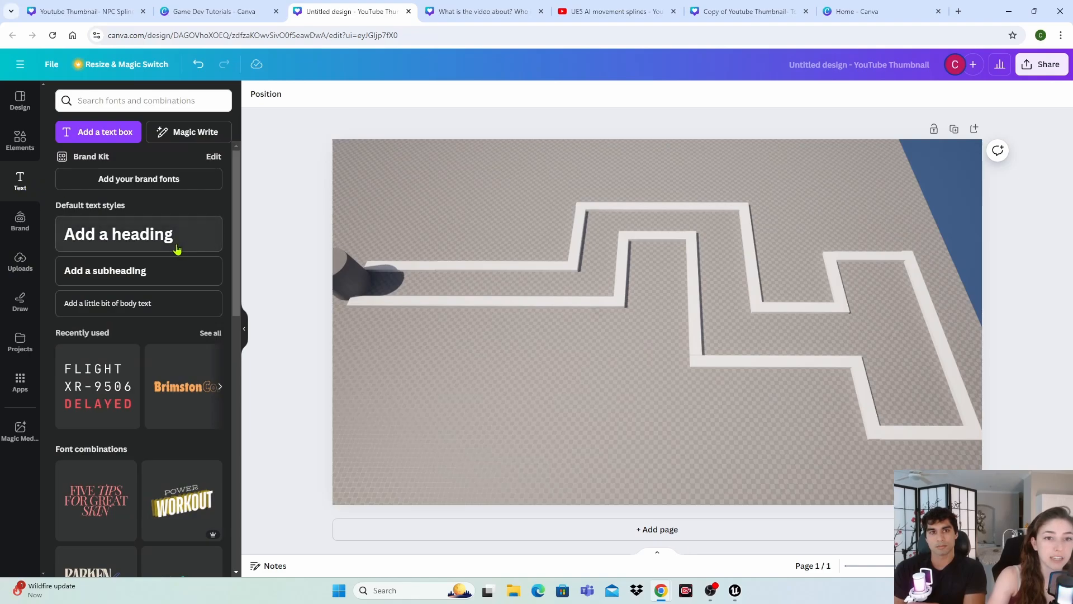
pyautogui.click(130, 274)
pyautogui.write('hbdjsf')
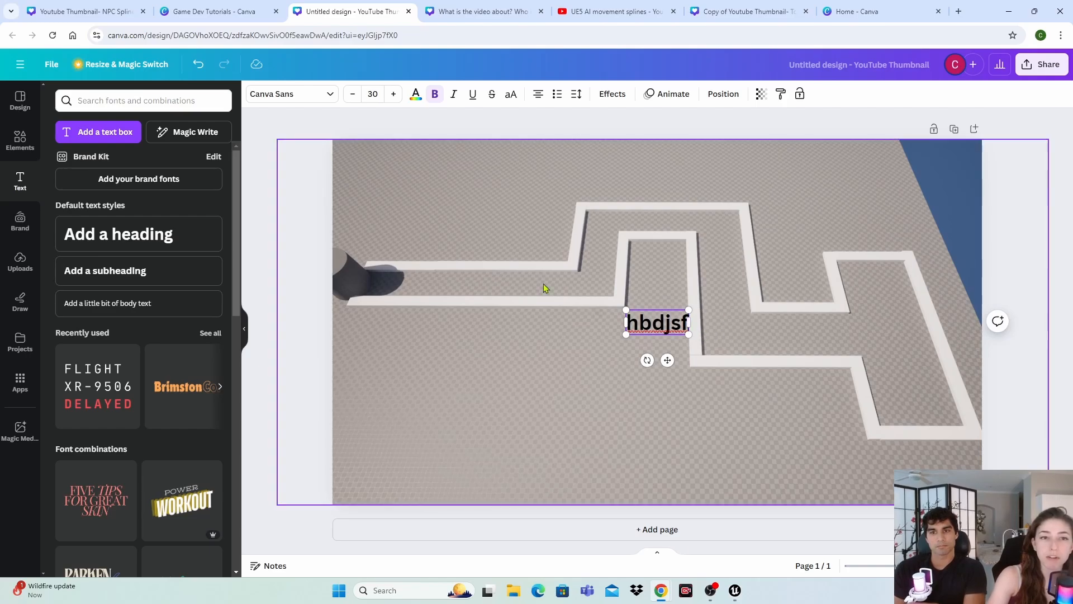
pyautogui.click(338, 96)
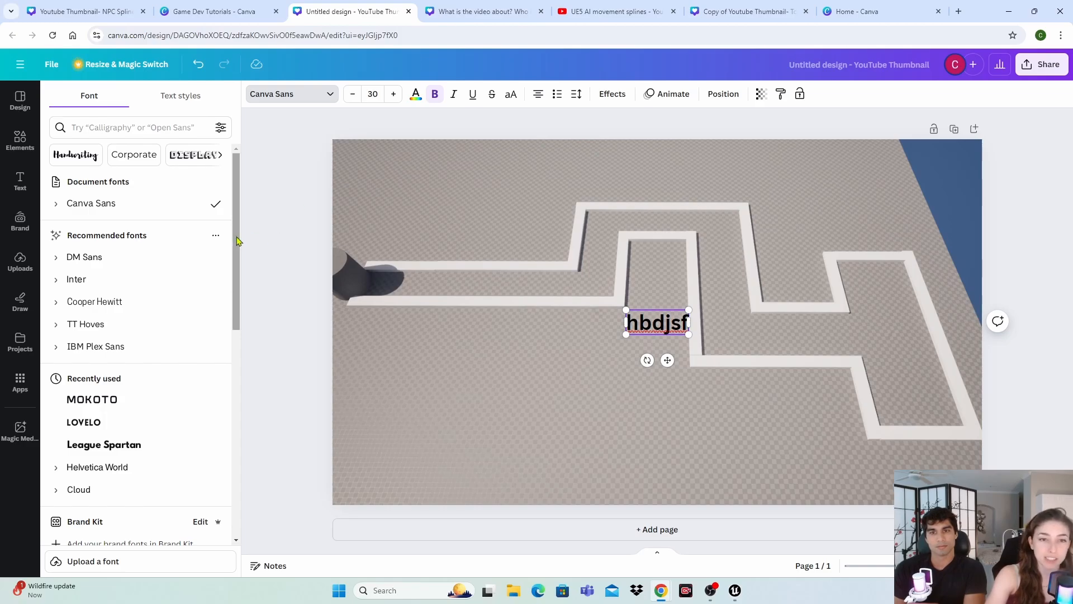
pyautogui.scroll(-3, 242, 285)
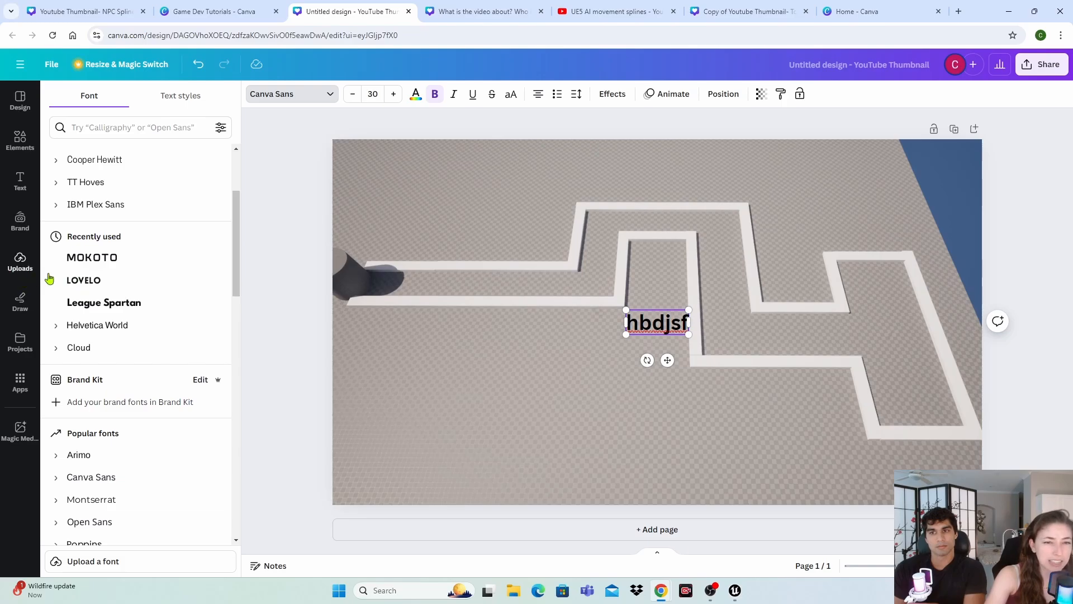
pyautogui.click(89, 261)
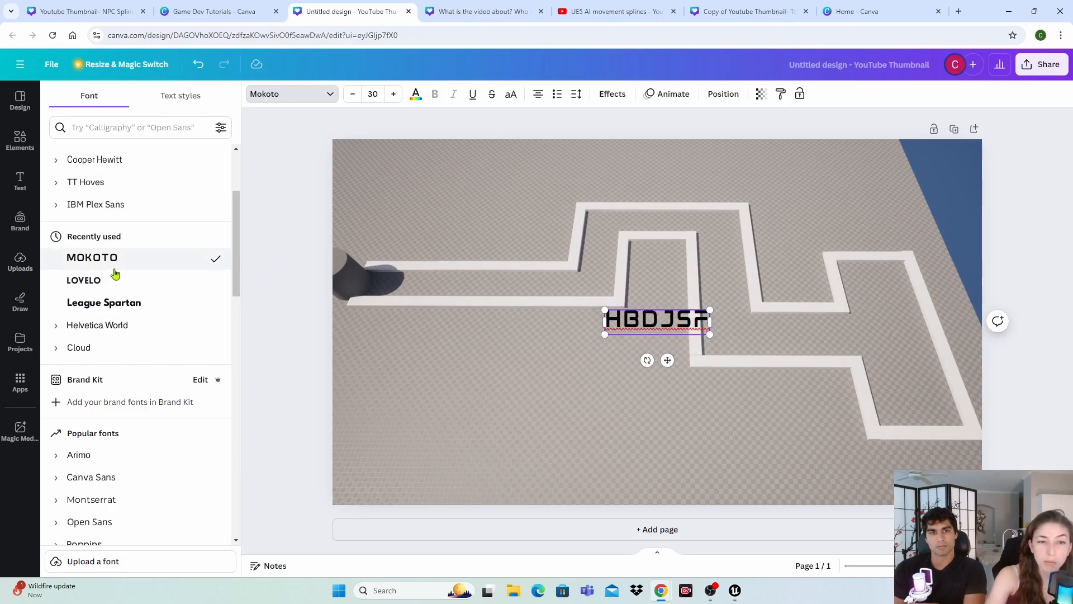
pyautogui.click(321, 95)
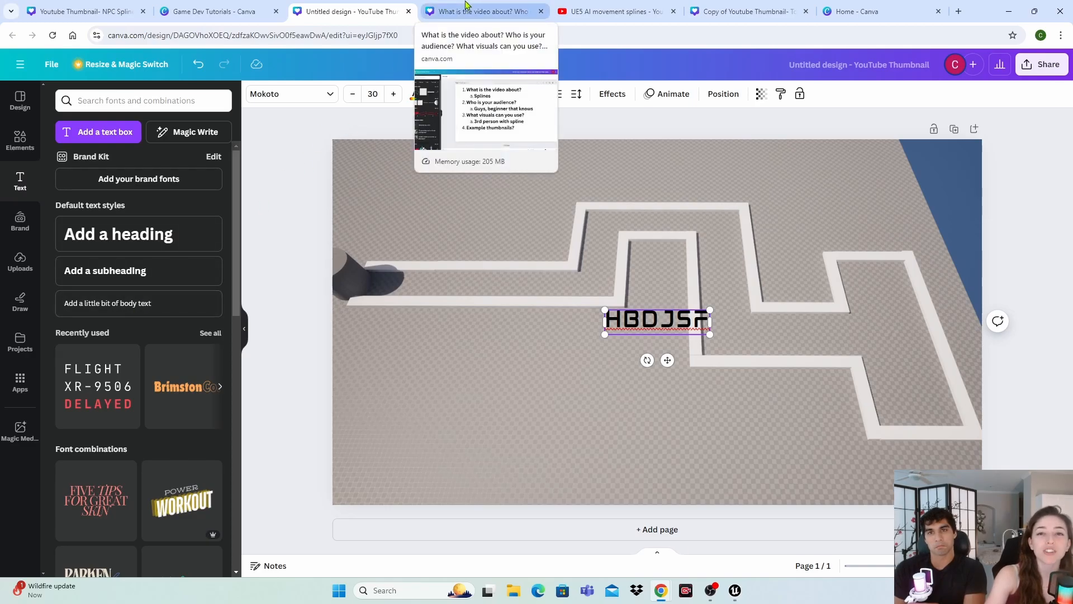
# Copy "TOWER DEFENSE", "UPGRADING TURRETS!" and "UNREAL ENGINE 5 TUTORIAL" from the Tower Defense Part 17 design into this thumbnail, and delete the placeholder text
pyautogui.click(722, 7)
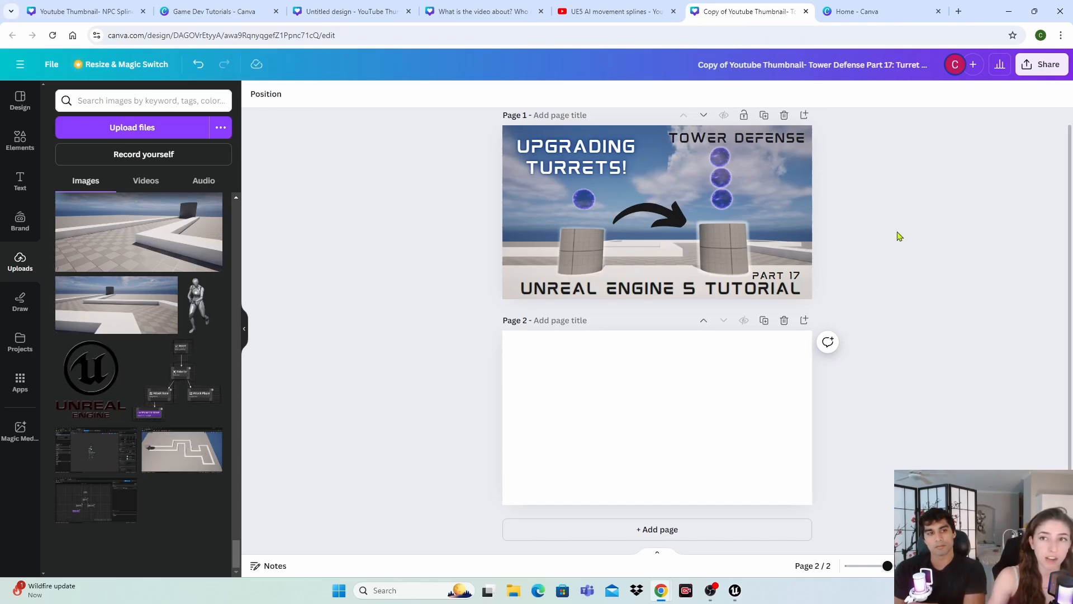
pyautogui.click(714, 140)
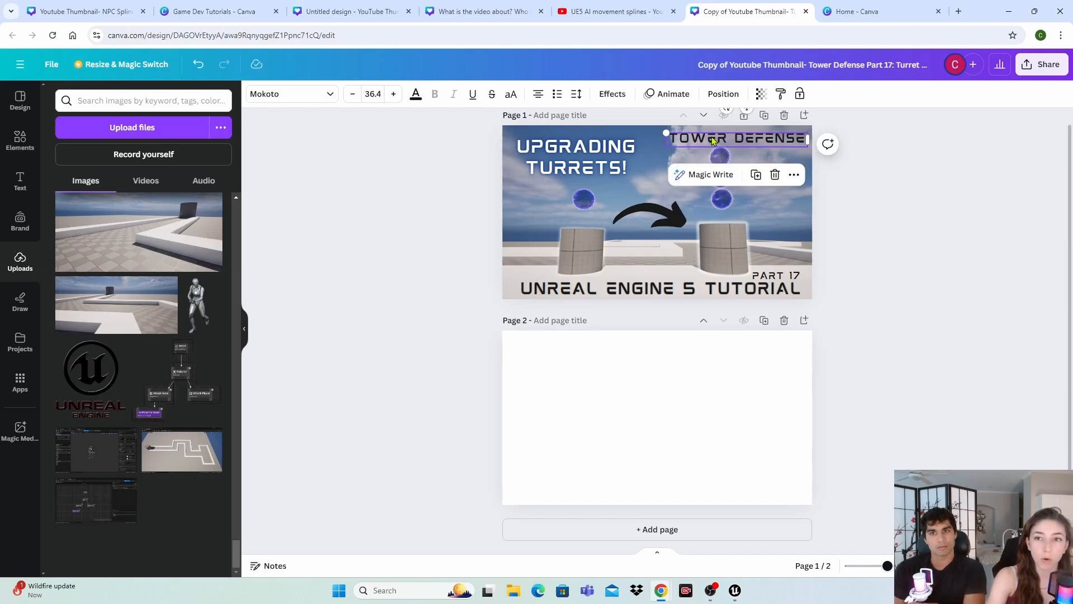
pyautogui.keyDown('shift'); pyautogui.click(568, 164); pyautogui.keyUp('shift')
pyautogui.keyDown('shift'); pyautogui.click(744, 292); pyautogui.keyUp('shift')
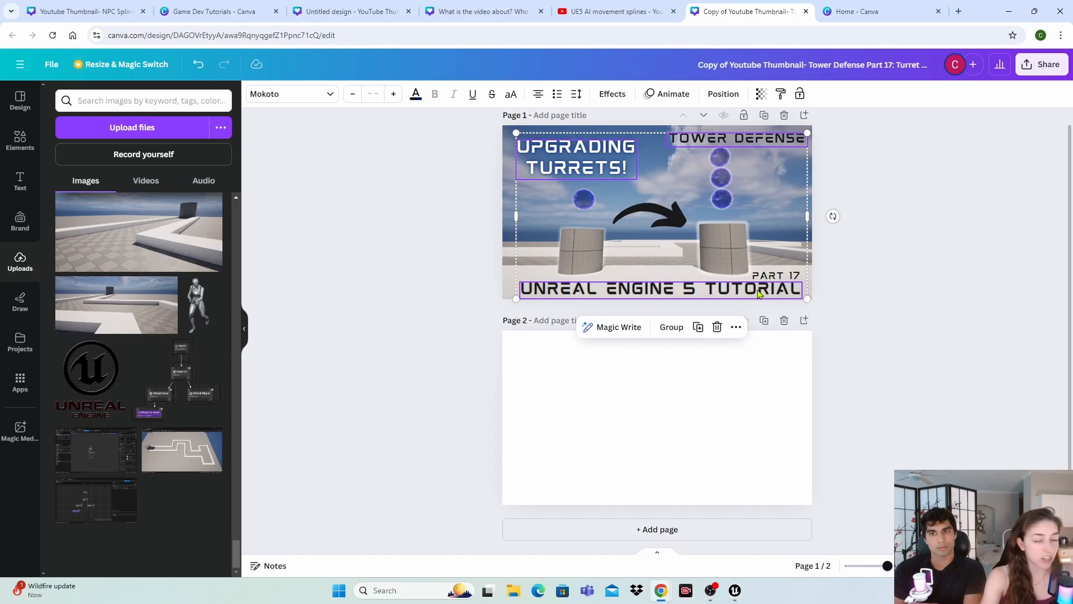
pyautogui.click(351, 12)
pyautogui.click(599, 240)
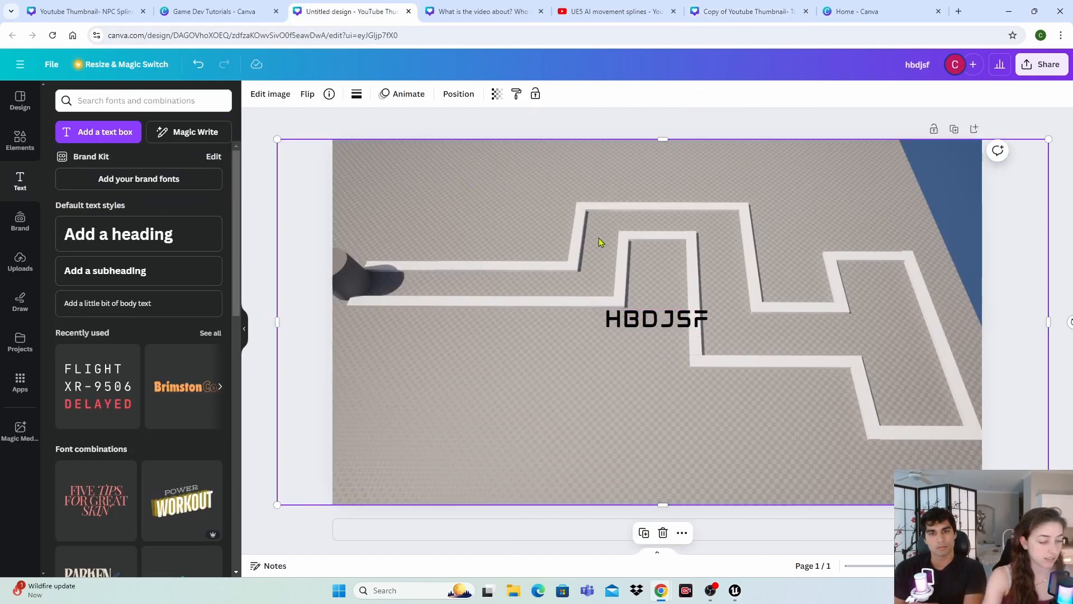
pyautogui.hotkey('ctrl', 'v')
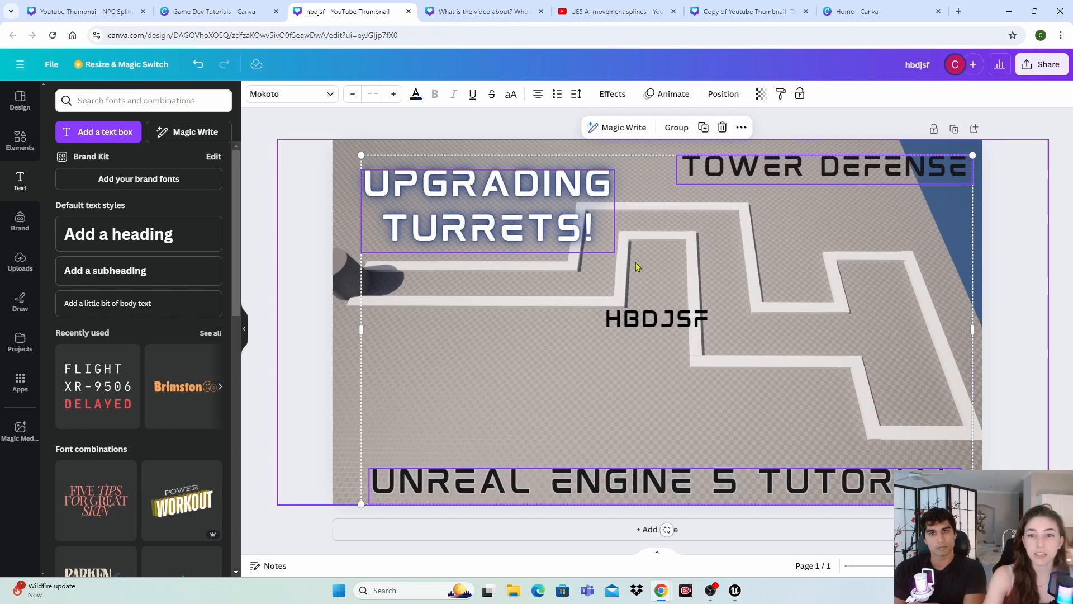
pyautogui.click(665, 307)
pyautogui.click(696, 282)
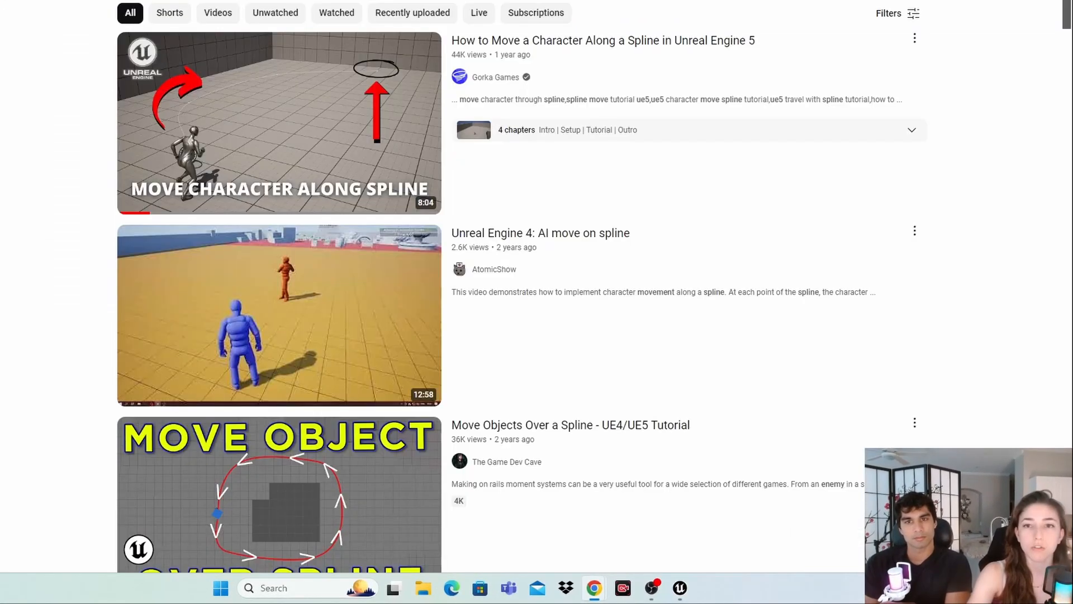
# Remove the outline effect from the "UNREAL ENGINE 5 TUTORIAL" text along the thumbnail's lower edge
pyautogui.moveTo(438, 209)
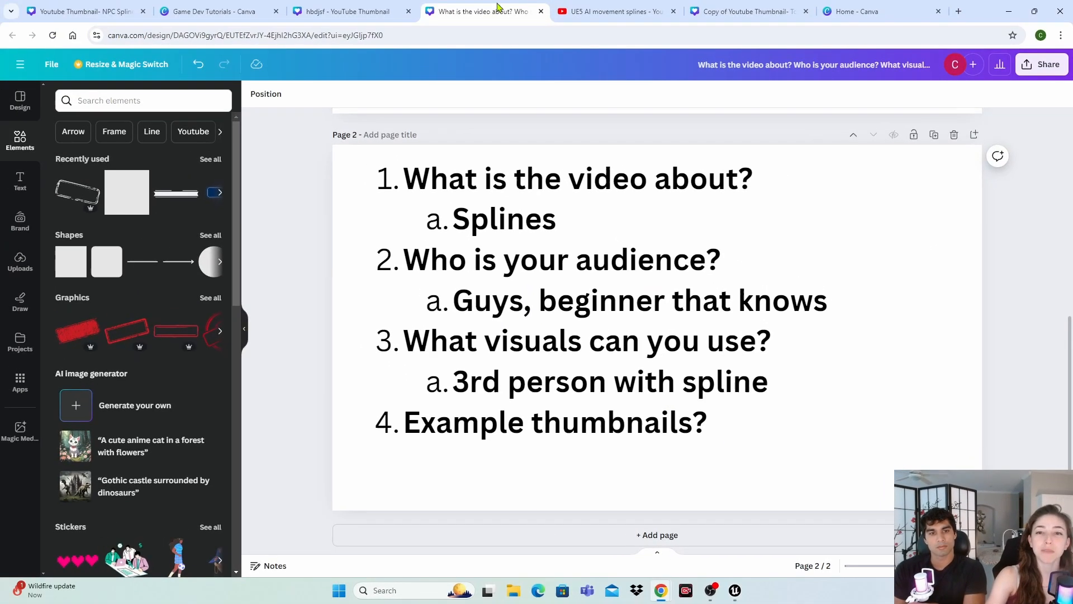
pyautogui.click(391, 12)
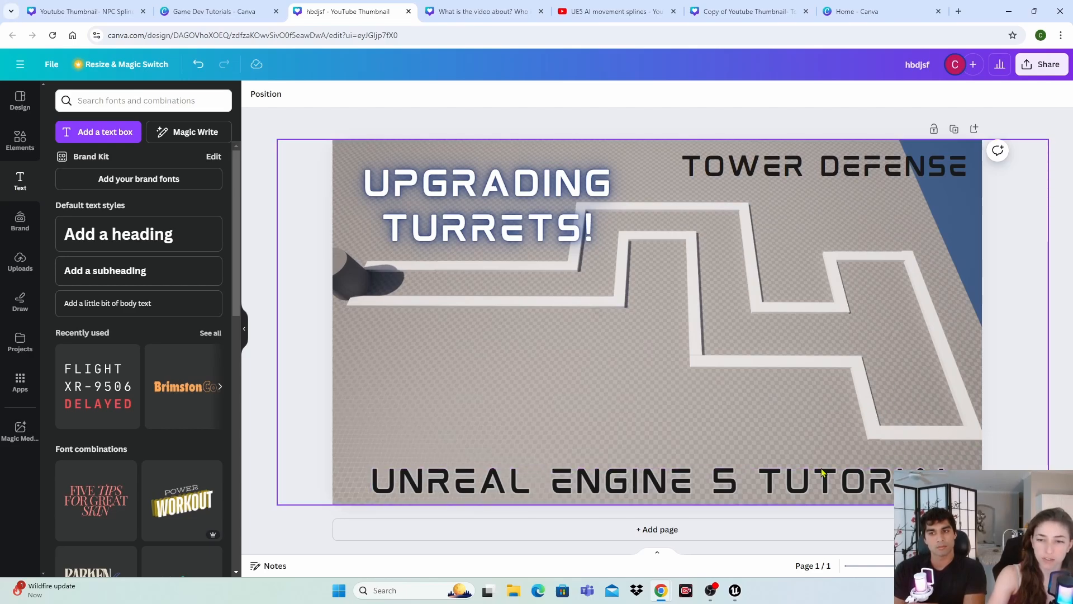
pyautogui.click(478, 482)
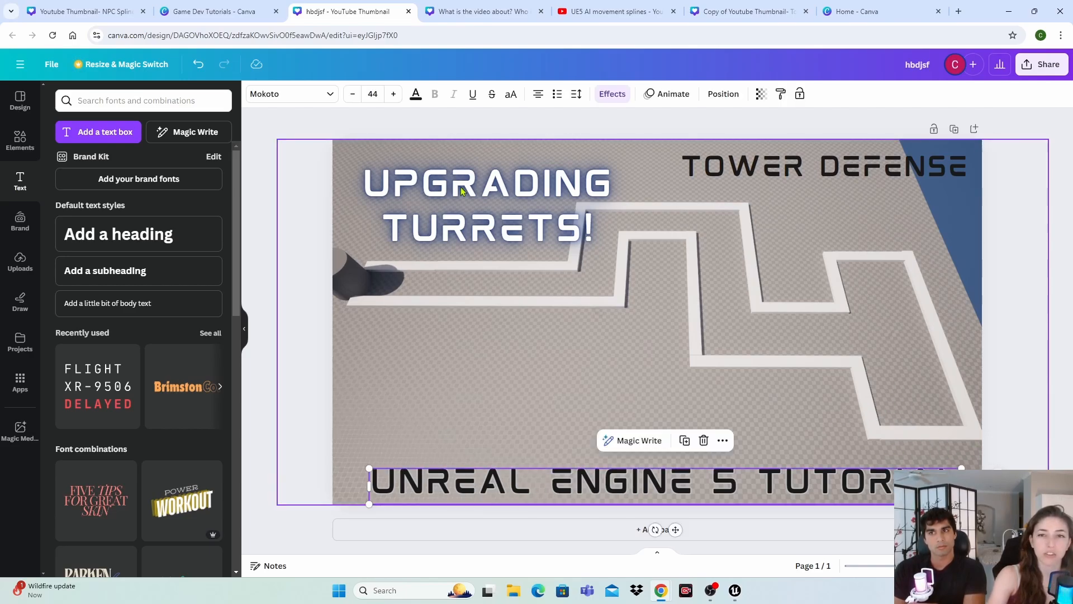
pyautogui.click(596, 98)
pyautogui.click(97, 179)
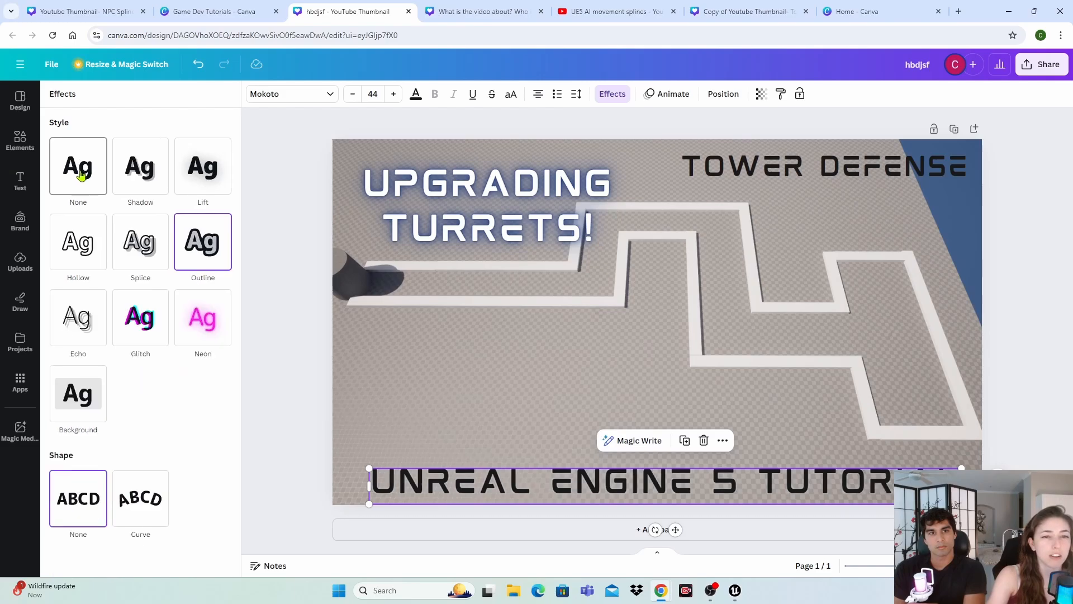
pyautogui.click(302, 231)
pyautogui.click(301, 230)
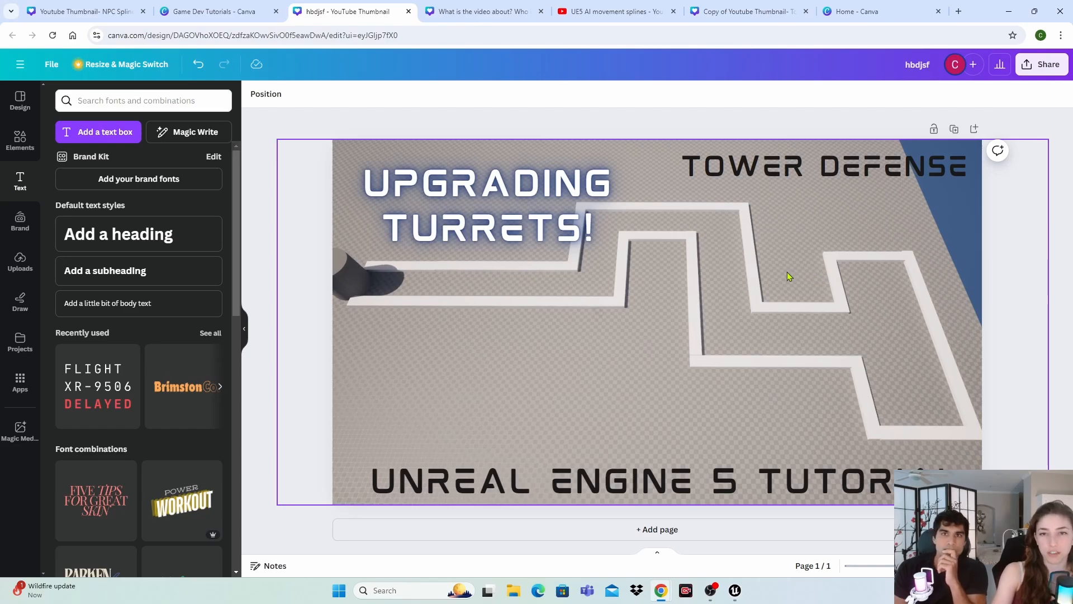
# Replace the glowing "UPGRADING TURRETS!" title with "AI MOVEMENT SPLINES"
pyautogui.click(492, 245)
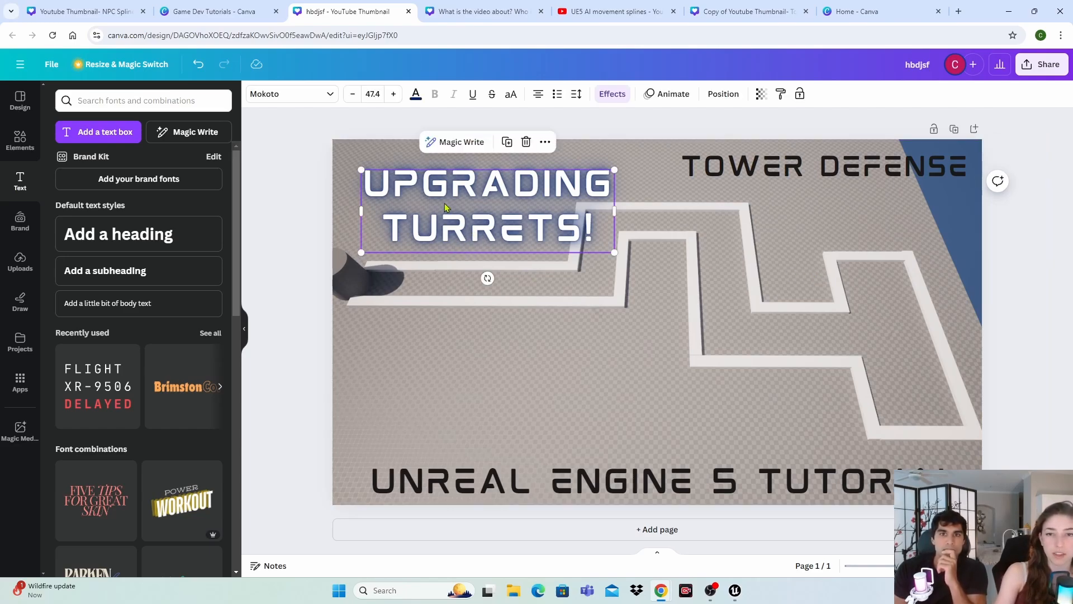
pyautogui.click(479, 187)
pyautogui.click(502, 207)
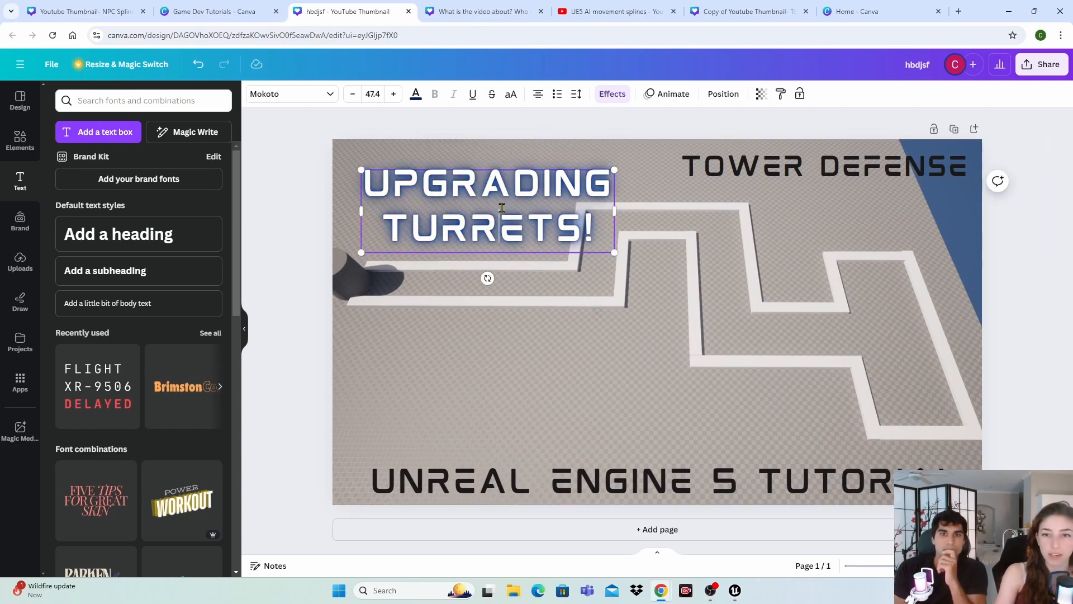
pyautogui.click(597, 219)
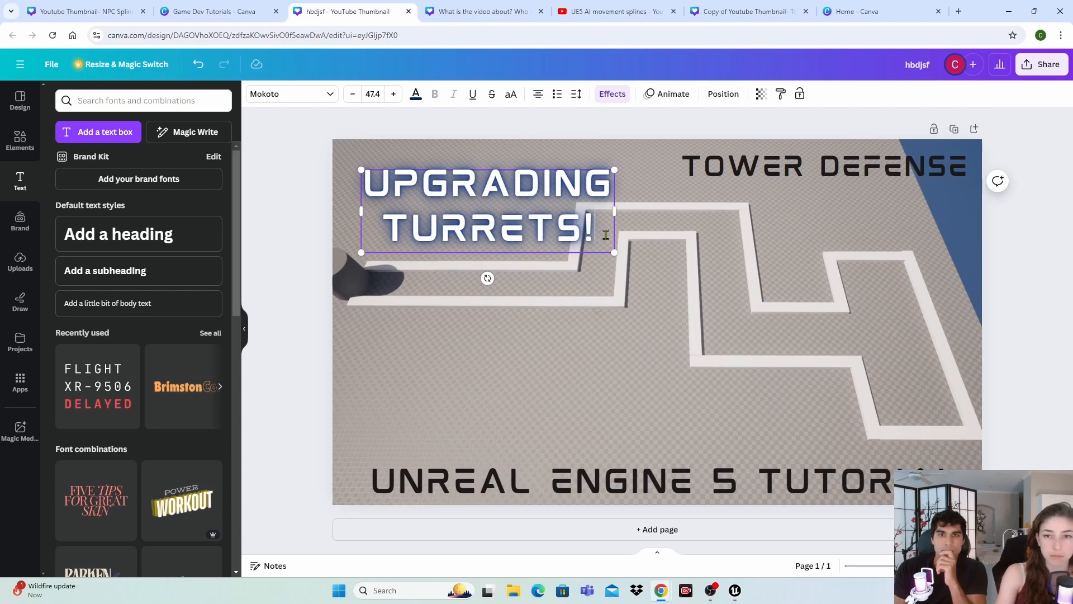
pyautogui.moveTo(606, 236); pyautogui.dragTo(403, 192)
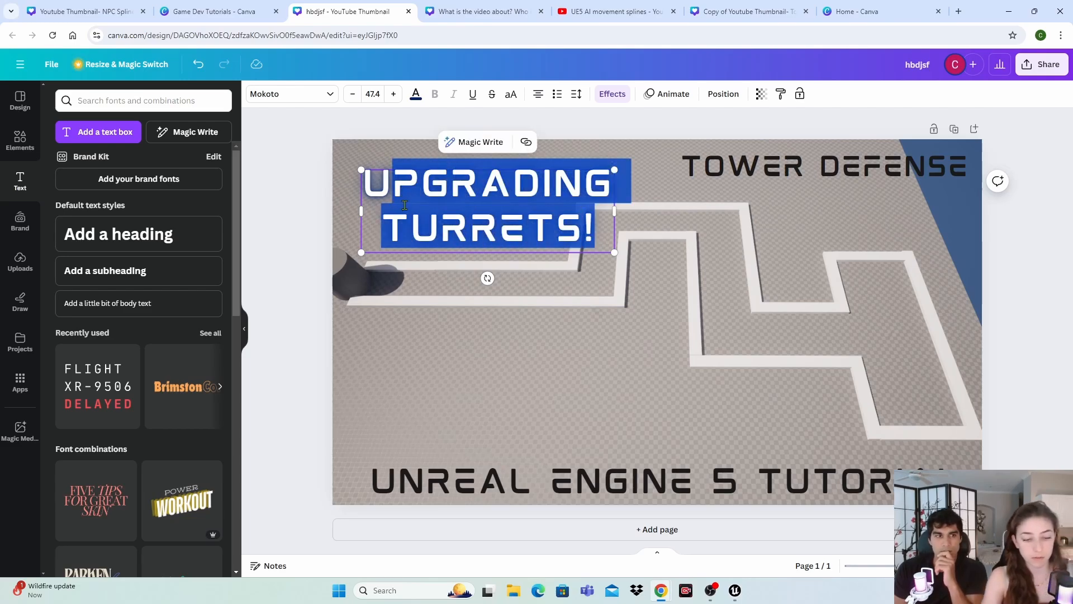
pyautogui.press('BackSpace')
pyautogui.write('I MOVEME')
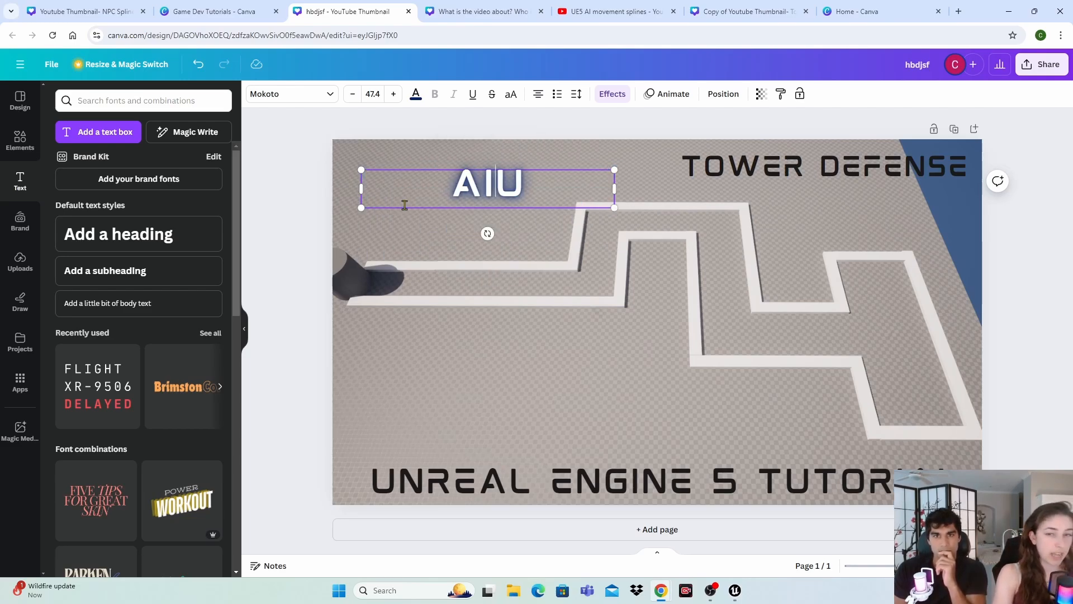
pyautogui.write('NT ')
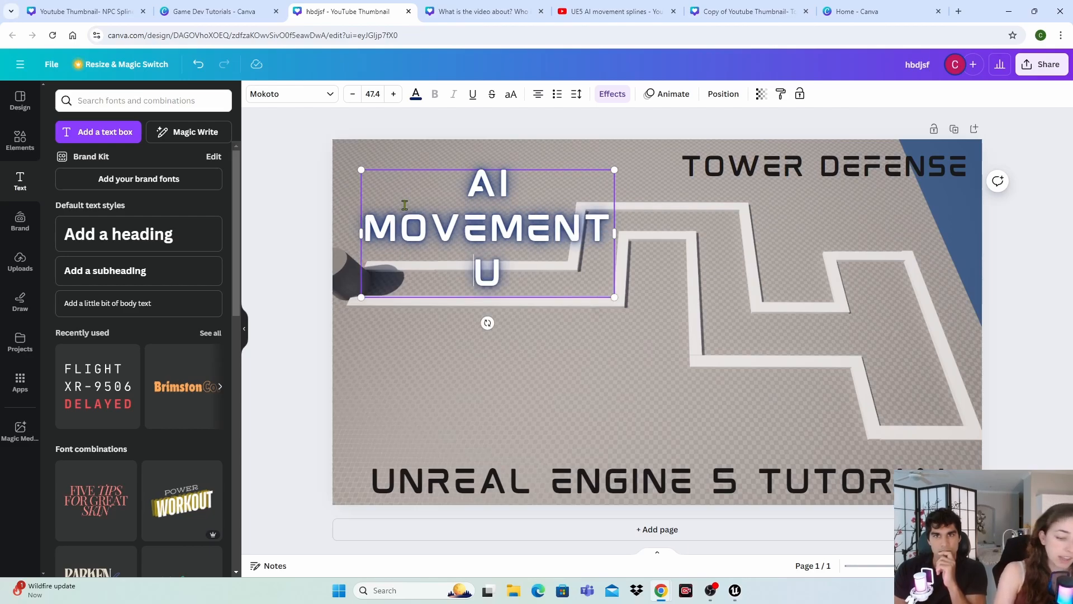
pyautogui.write('SPLINES')
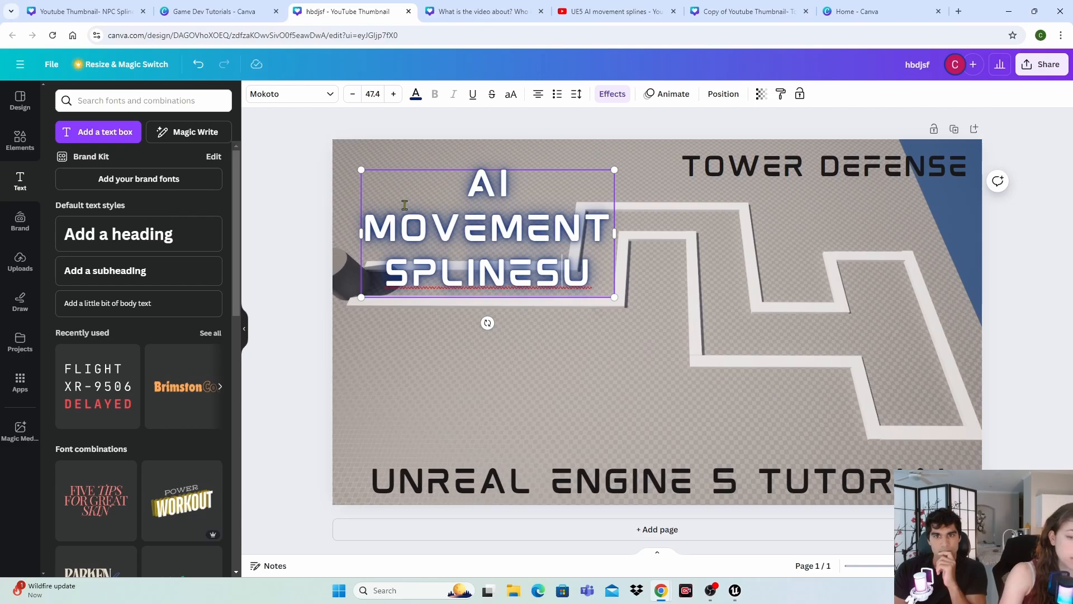
pyautogui.press('Delete')
# Insert "USING" before "SPLINES" in the title and widen its text box to about 631 so "AI MOVEMENT" fits on one line
pyautogui.press('Left')
pyautogui.press('Left')
pyautogui.press('Left')
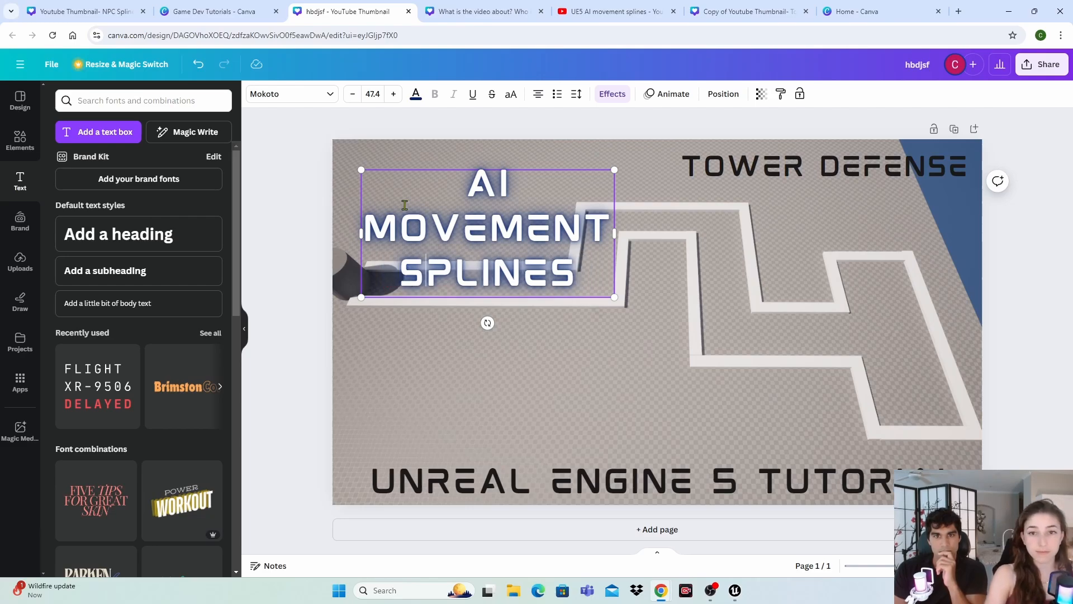
pyautogui.write('USING')
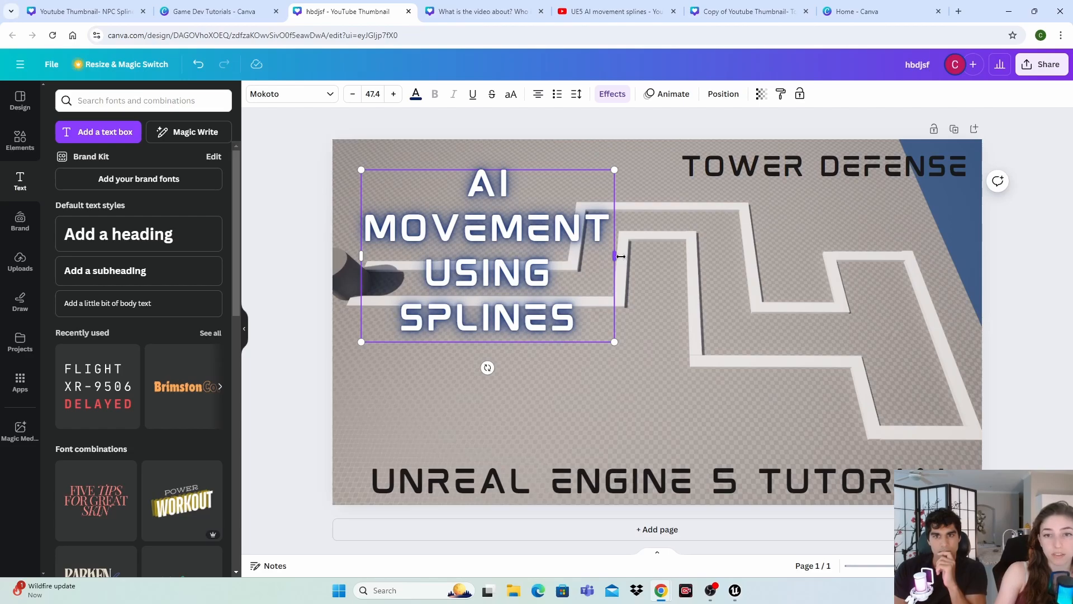
pyautogui.moveTo(620, 256); pyautogui.dragTo(688, 250)
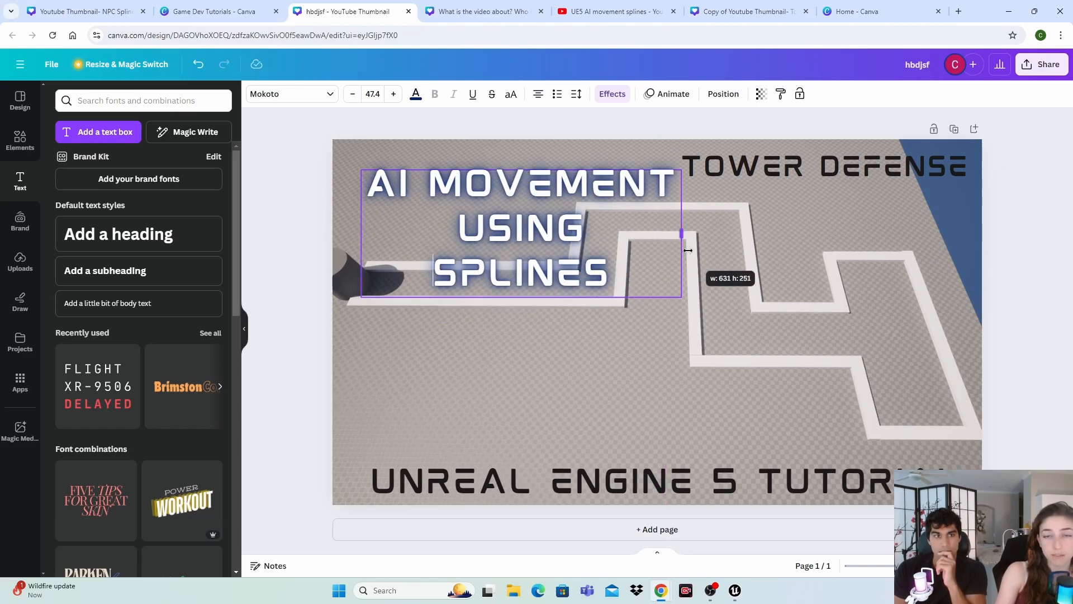
pyautogui.click(295, 328)
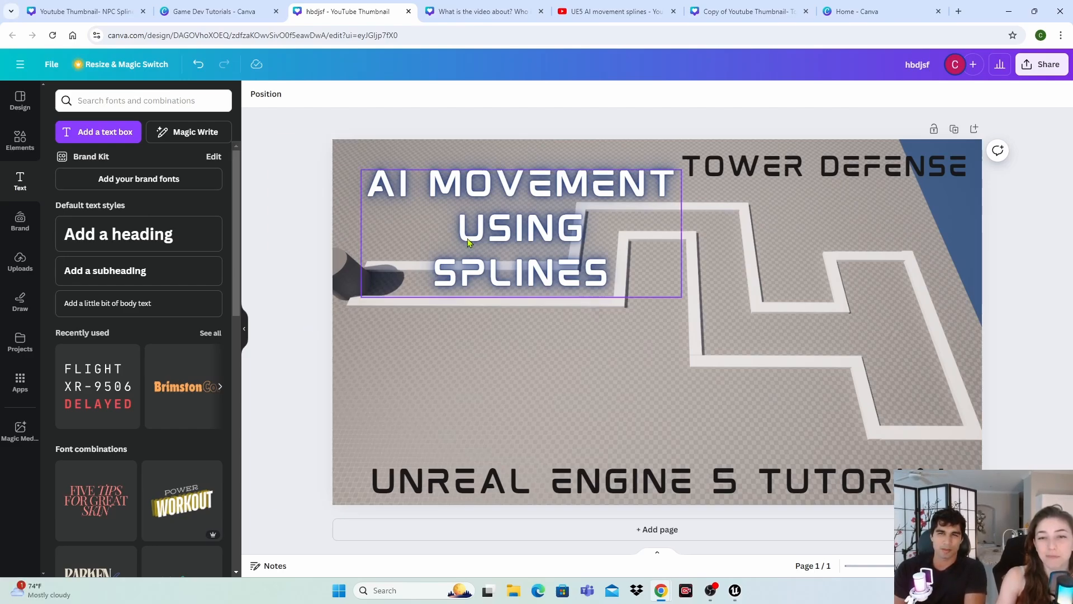
# Move the "AI MOVEMENT USING SPLINES" title to the lower-left area of the thumbnail, just above "UNREAL ENGINE 5 TUTORIAL"
pyautogui.moveTo(532, 218); pyautogui.dragTo(526, 366)
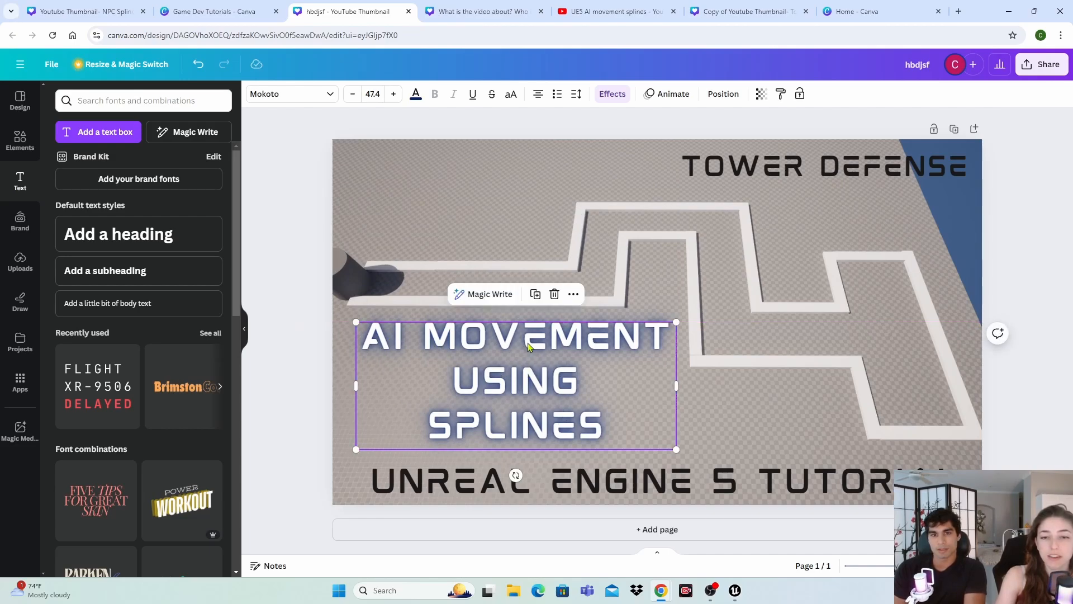
pyautogui.click(302, 454)
pyautogui.moveTo(424, 422); pyautogui.dragTo(424, 426)
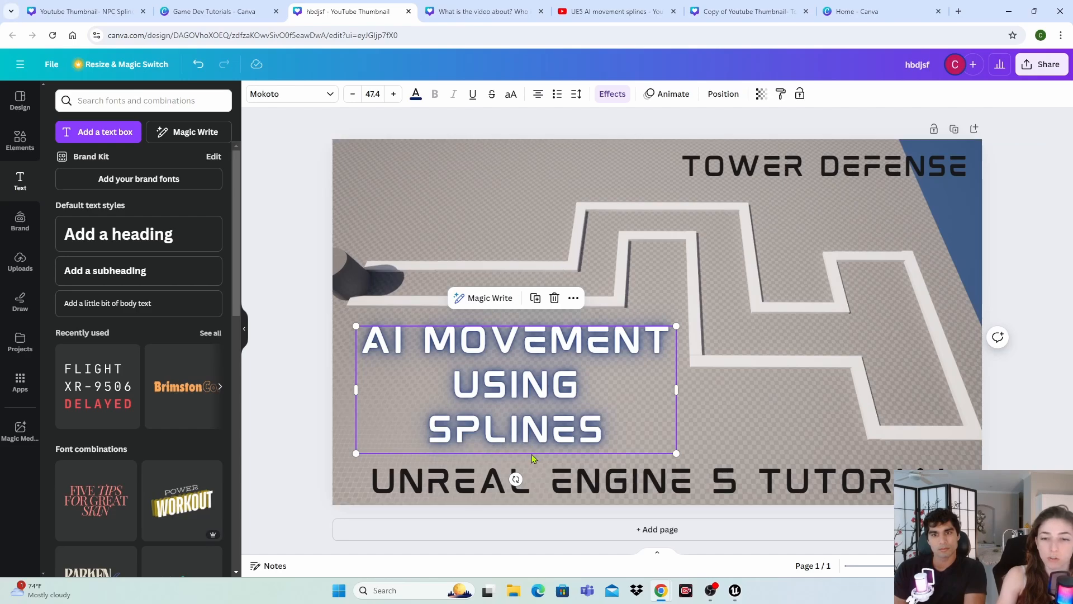
# Place "UNREAL ENGINE 5 TUTORIAL" along the thumbnail's upper edge and move "TOWER DEFENSE" down beside the "AI MOVEMENT" line
pyautogui.click(605, 489)
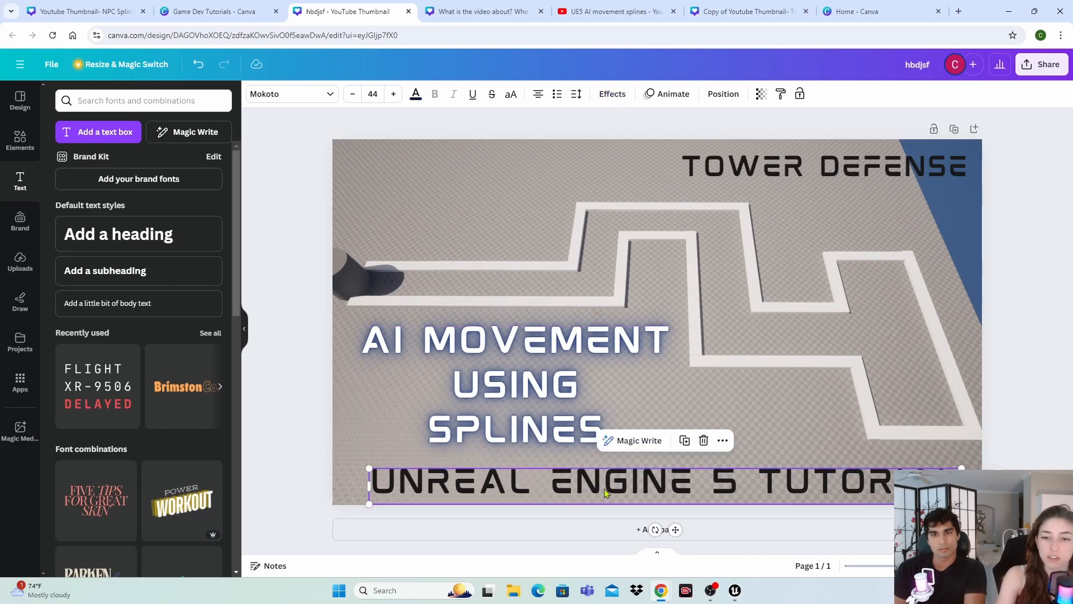
pyautogui.moveTo(605, 489); pyautogui.dragTo(591, 202)
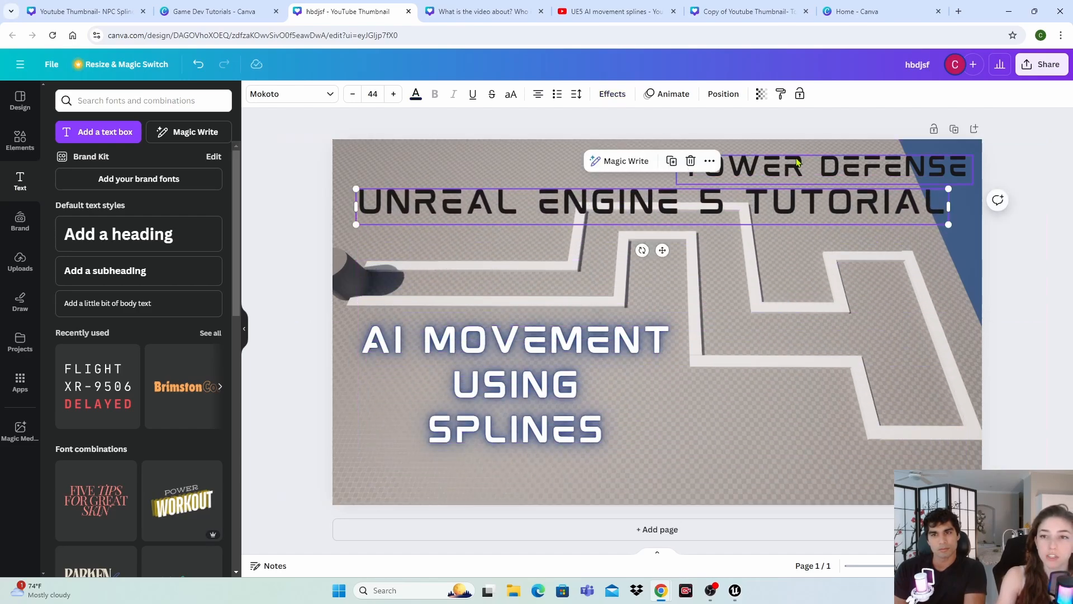
pyautogui.moveTo(792, 151); pyautogui.dragTo(781, 323)
pyautogui.click(632, 192)
pyautogui.moveTo(631, 193); pyautogui.dragTo(642, 162)
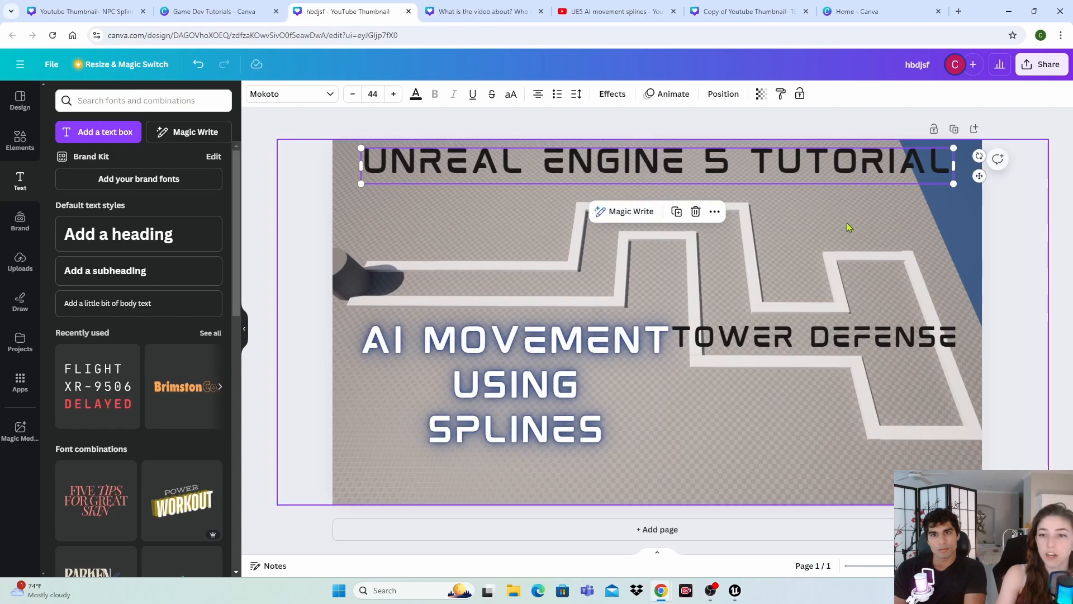
pyautogui.click(290, 503)
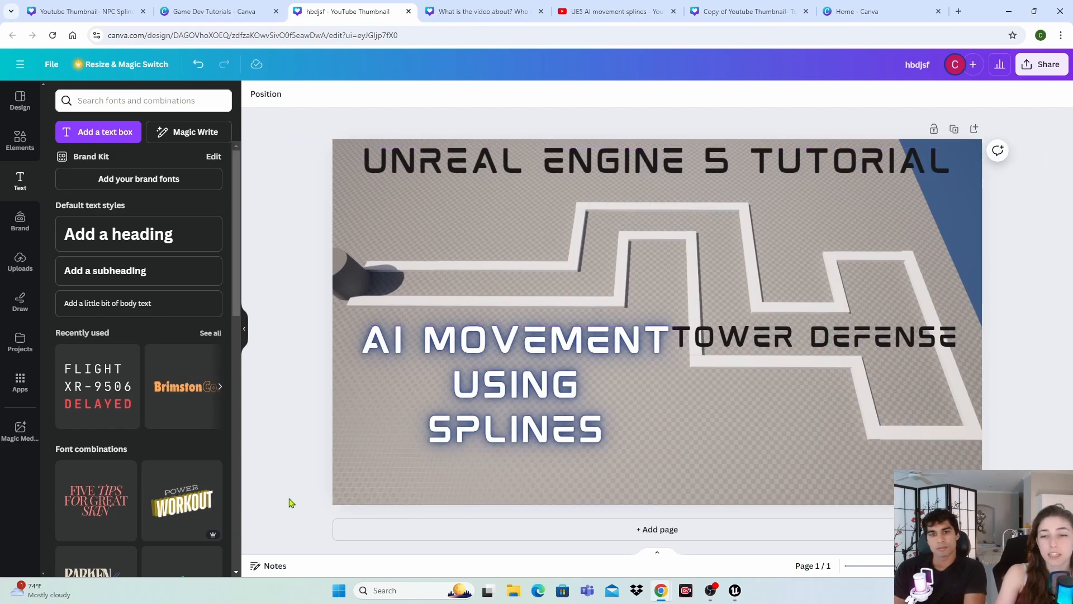
# Delete the "TOWER DEFENSE" text and shift the "AI MOVEMENT USING SPLINES" title slightly lower
pyautogui.click(808, 342)
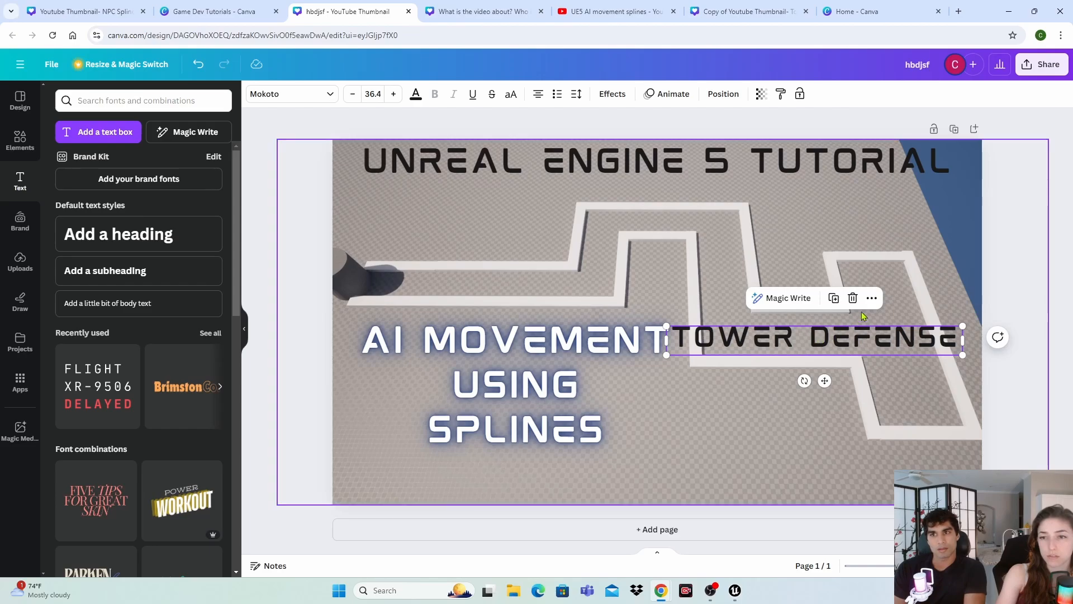
pyautogui.click(853, 297)
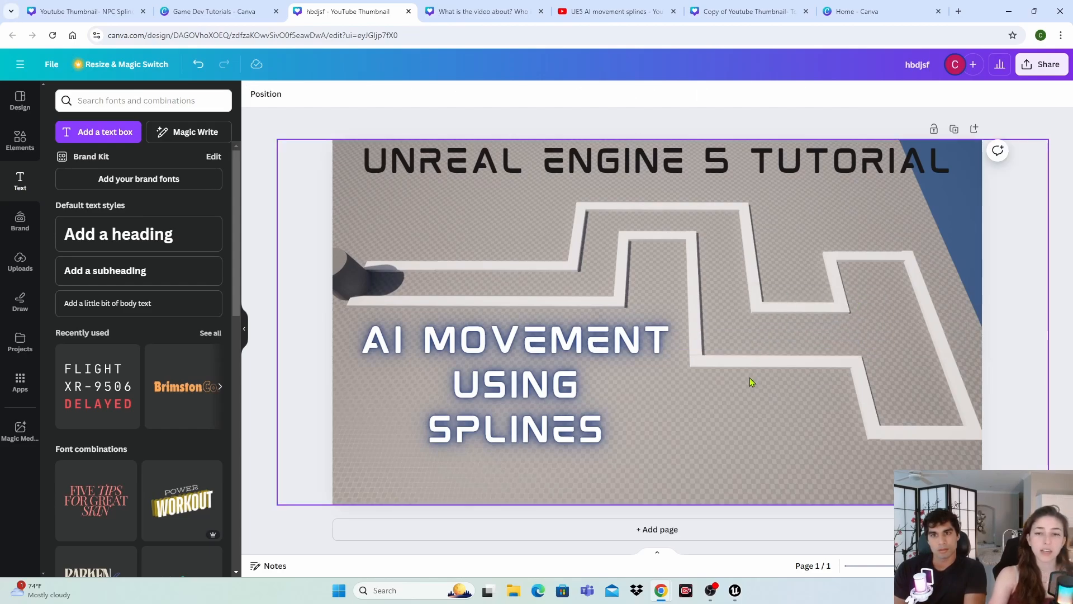
pyautogui.click(524, 400)
pyautogui.moveTo(524, 400); pyautogui.dragTo(549, 407)
pyautogui.click(285, 454)
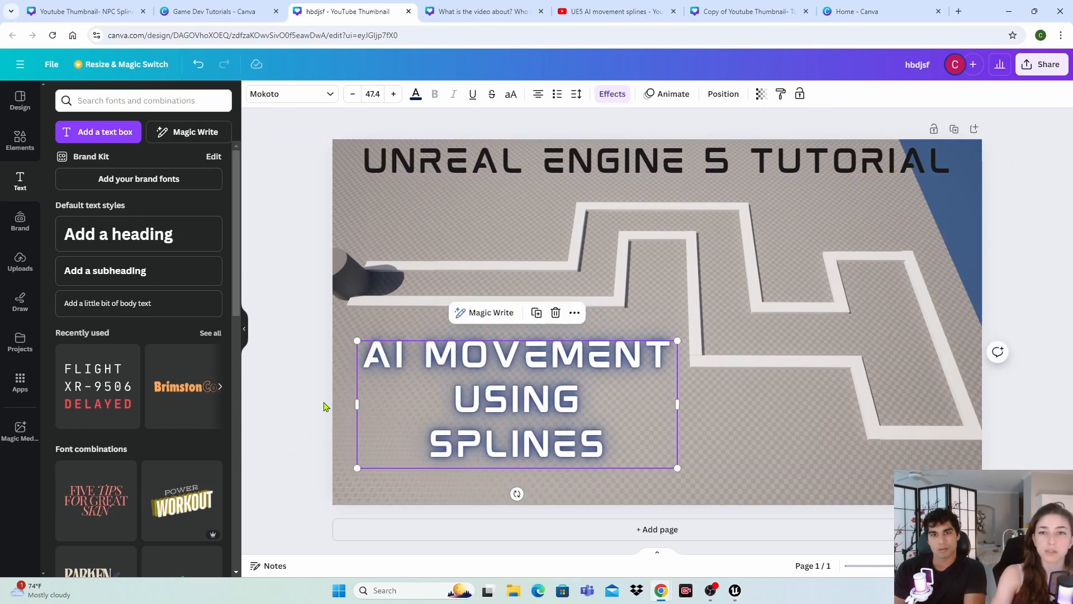
pyautogui.click(284, 451)
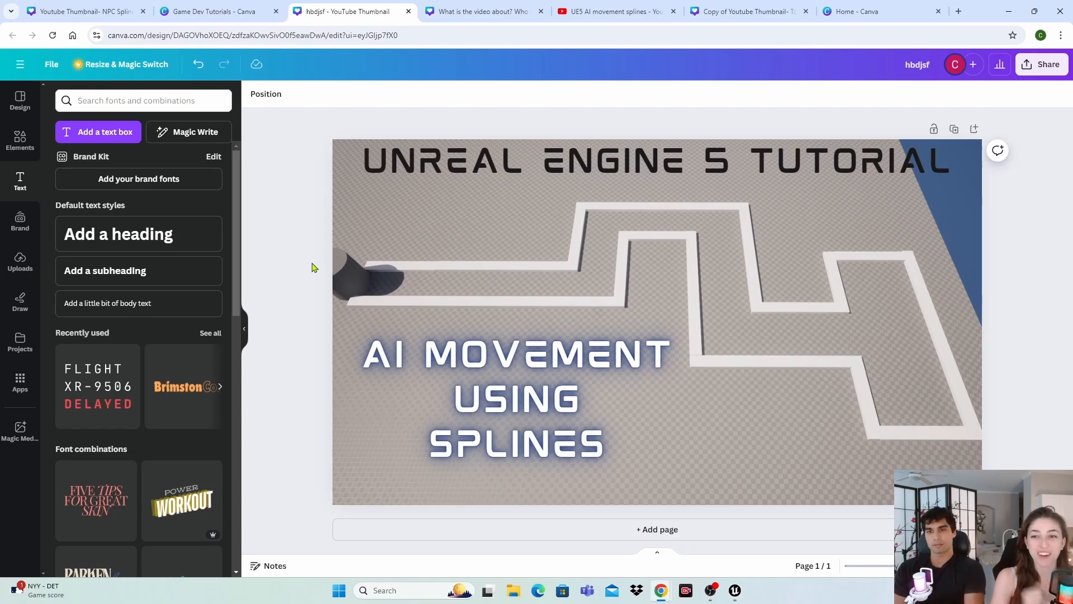
# Add a second page to the design and place the uploaded game screenshot of the blue robot character on it
pyautogui.click(21, 267)
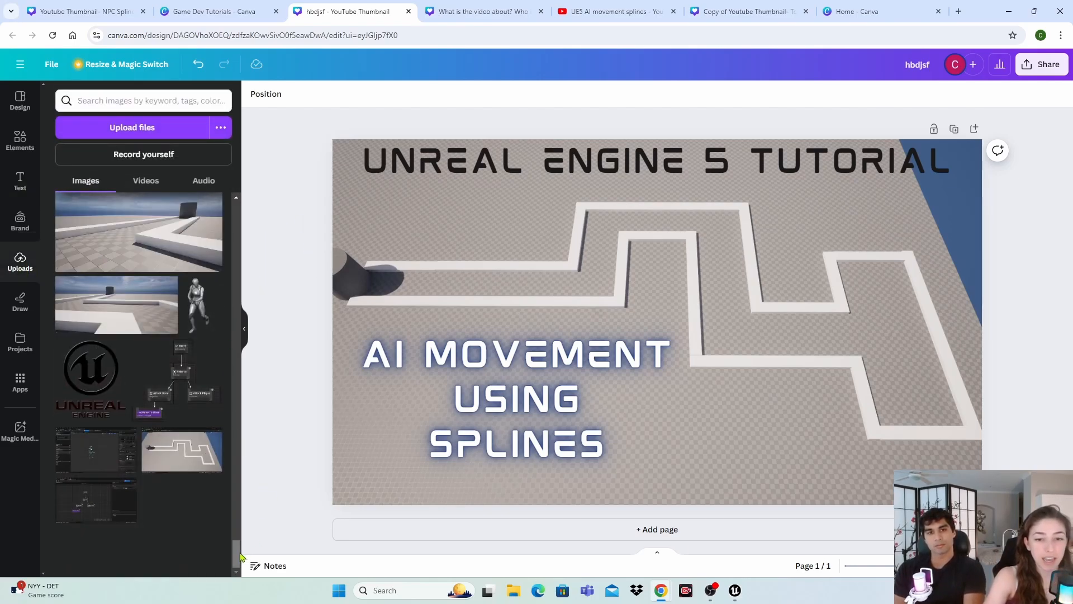
pyautogui.moveTo(241, 555); pyautogui.dragTo(244, 190)
pyautogui.scroll(-1, 184, 283)
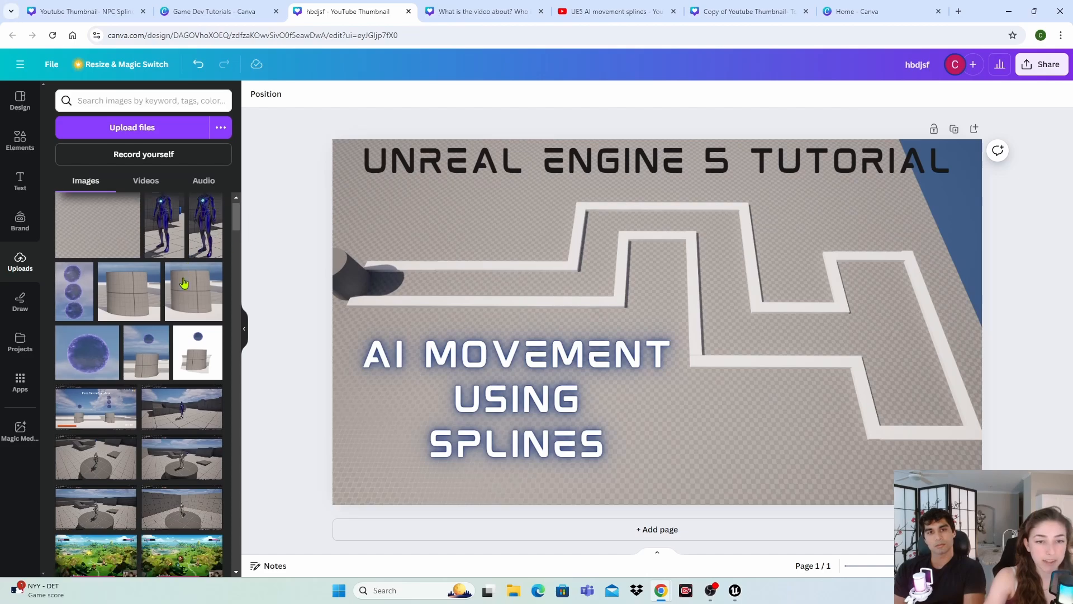
pyautogui.scroll(-2, 183, 282)
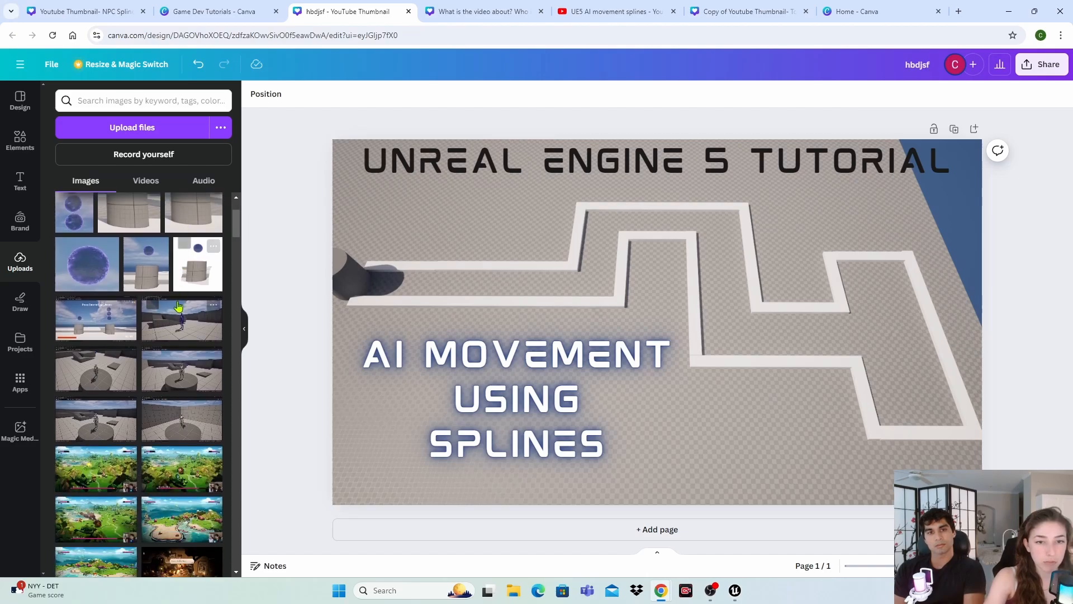
pyautogui.click(575, 541)
pyautogui.moveTo(182, 324); pyautogui.dragTo(483, 189)
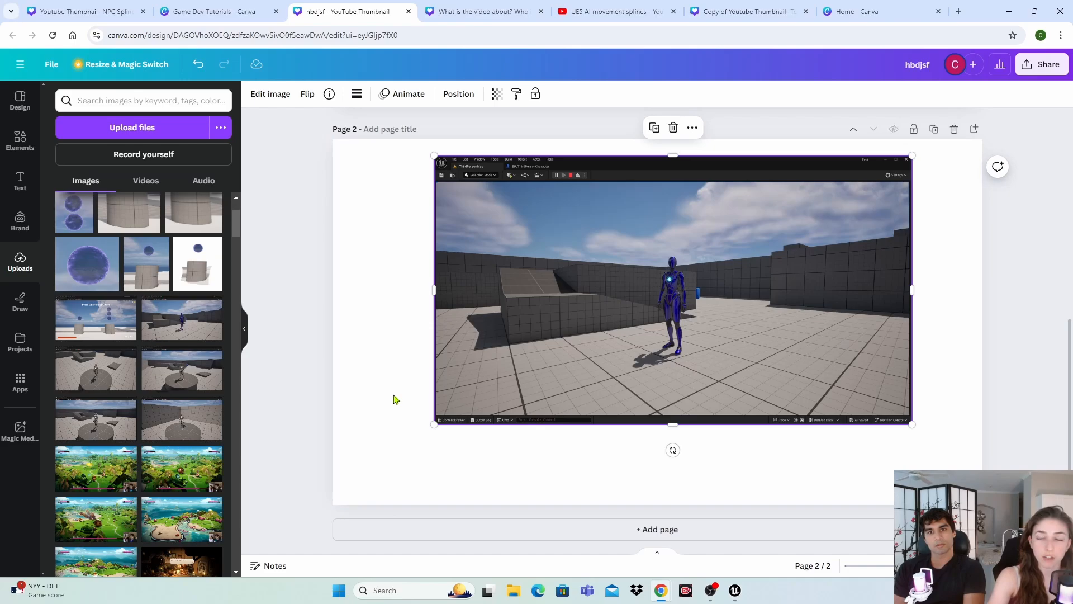
# Crop the screenshot on page 2 to the area around the blue robot character
pyautogui.moveTo(625, 324); pyautogui.dragTo(586, 305)
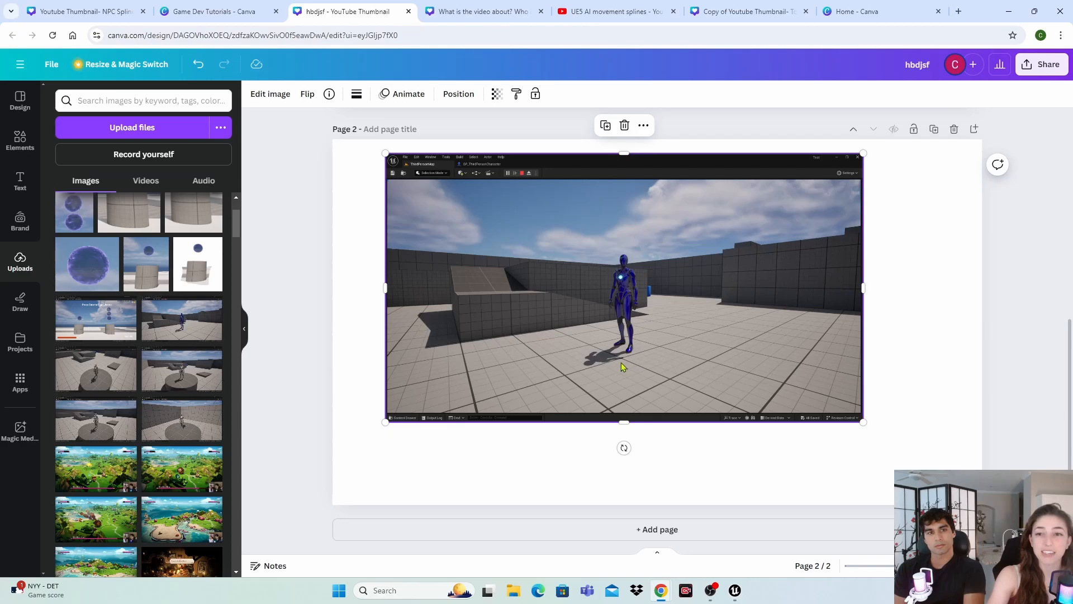
pyautogui.moveTo(706, 338); pyautogui.dragTo(677, 333)
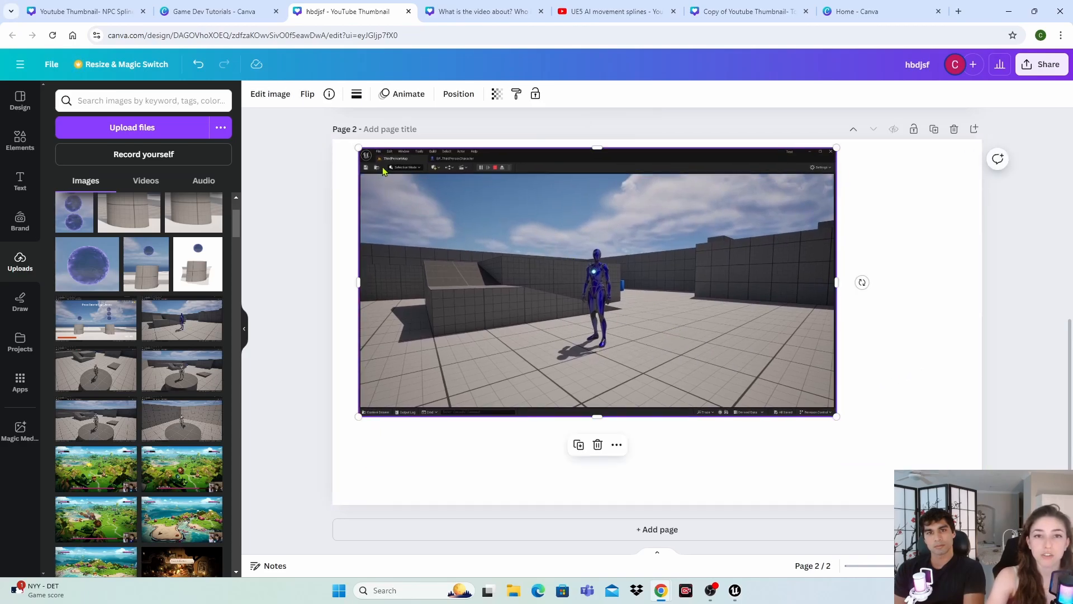
pyautogui.click(270, 94)
pyautogui.click(209, 101)
pyautogui.moveTo(360, 149); pyautogui.dragTo(567, 244)
pyautogui.moveTo(837, 416); pyautogui.dragTo(764, 417)
pyautogui.click(931, 369)
# Enlarge the cropped character image to fill the full height of page 2
pyautogui.moveTo(585, 363); pyautogui.dragTo(584, 350)
pyautogui.moveTo(646, 475); pyautogui.dragTo(671, 504)
pyautogui.click(788, 403)
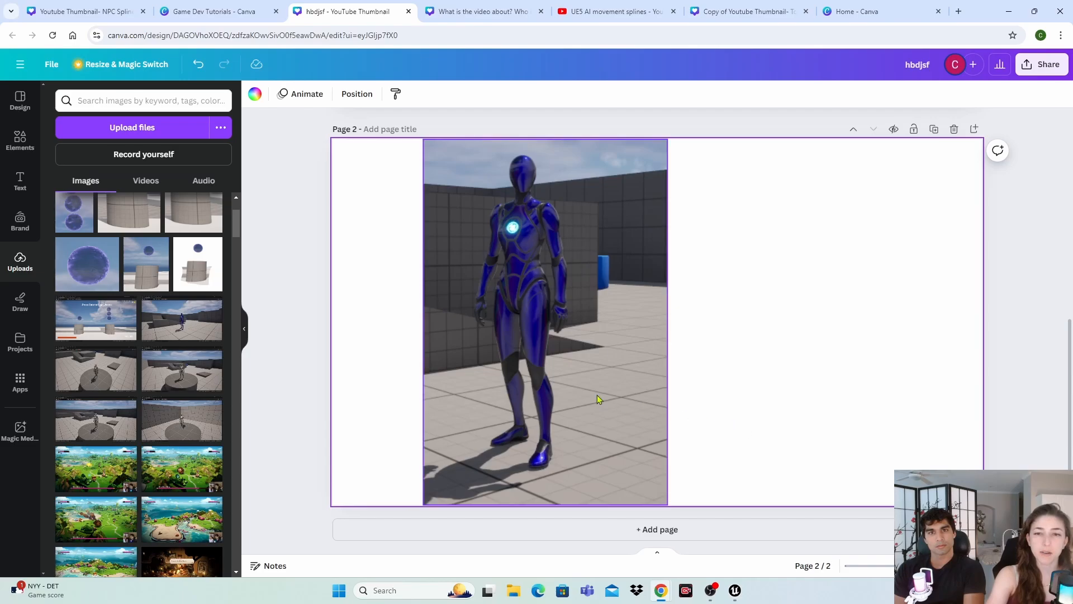
pyautogui.click(581, 393)
pyautogui.click(256, 98)
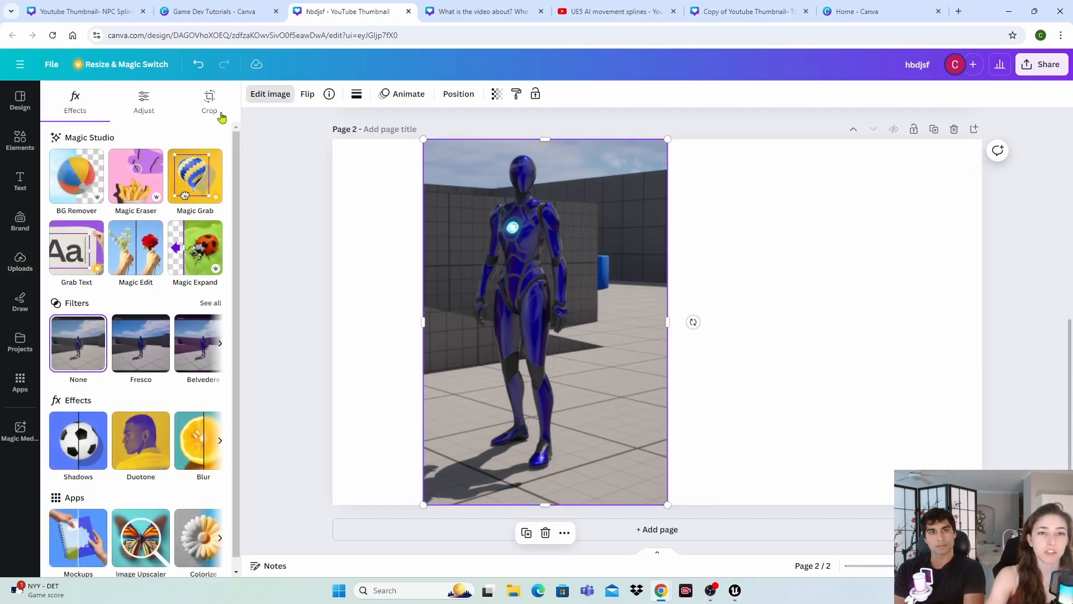
pyautogui.click(210, 104)
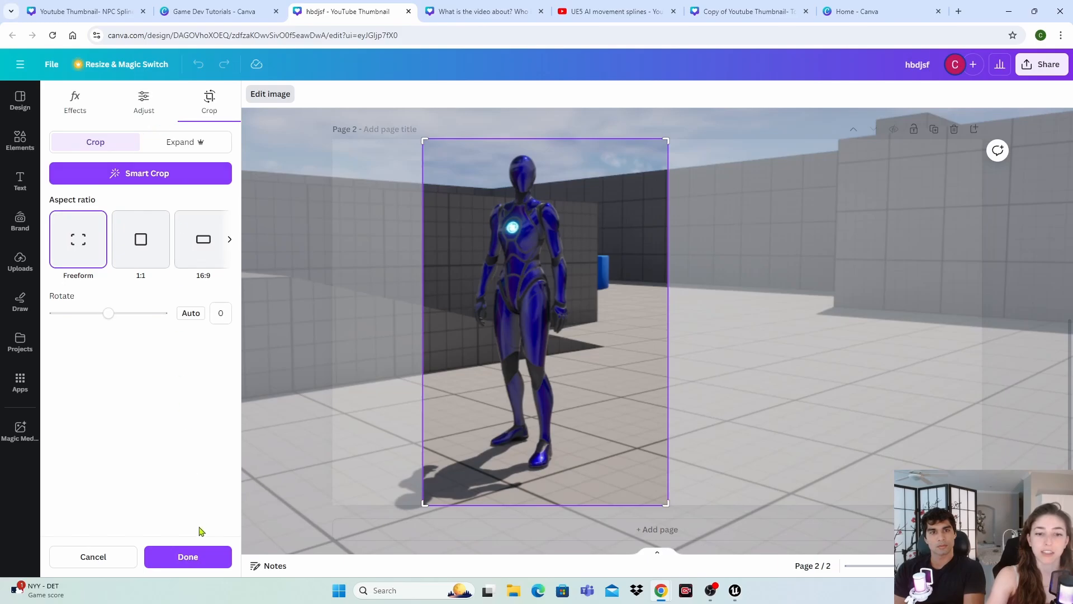
pyautogui.click(110, 558)
pyautogui.click(740, 313)
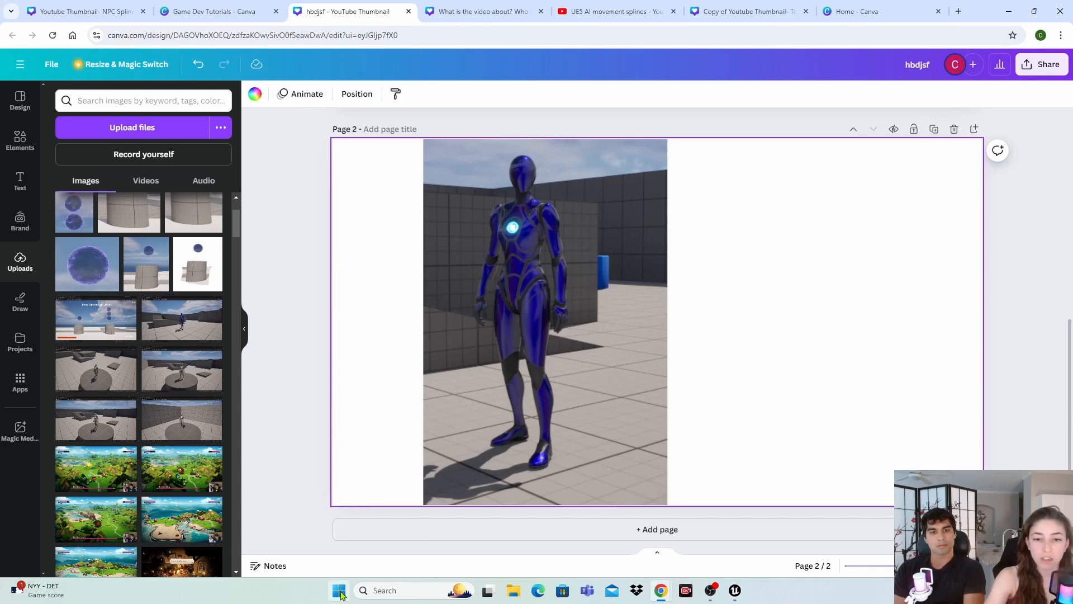
# Capture the enlarged character from page 2 with Snipping Tool and paste the capture beside the cropped screenshot
pyautogui.click(341, 589)
pyautogui.scroll(-1, 613, 369)
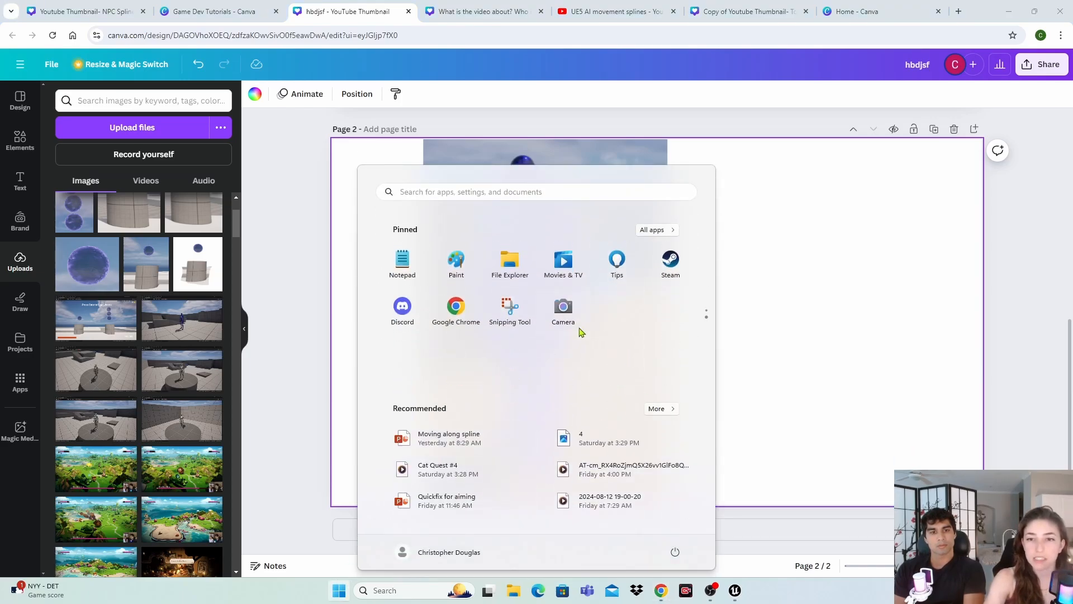
pyautogui.click(509, 316)
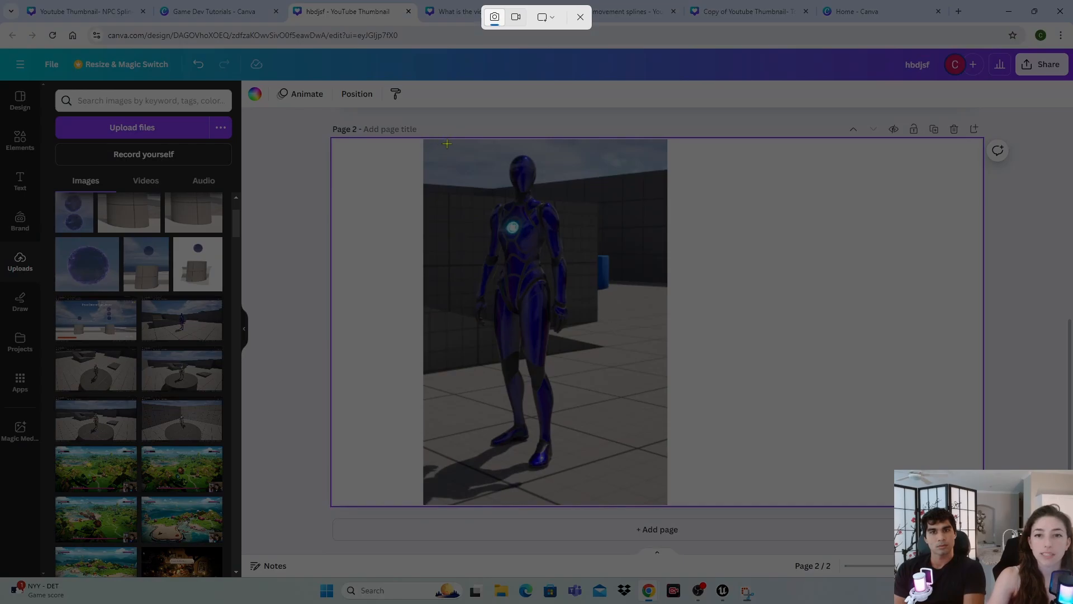
pyautogui.moveTo(448, 144); pyautogui.dragTo(626, 499)
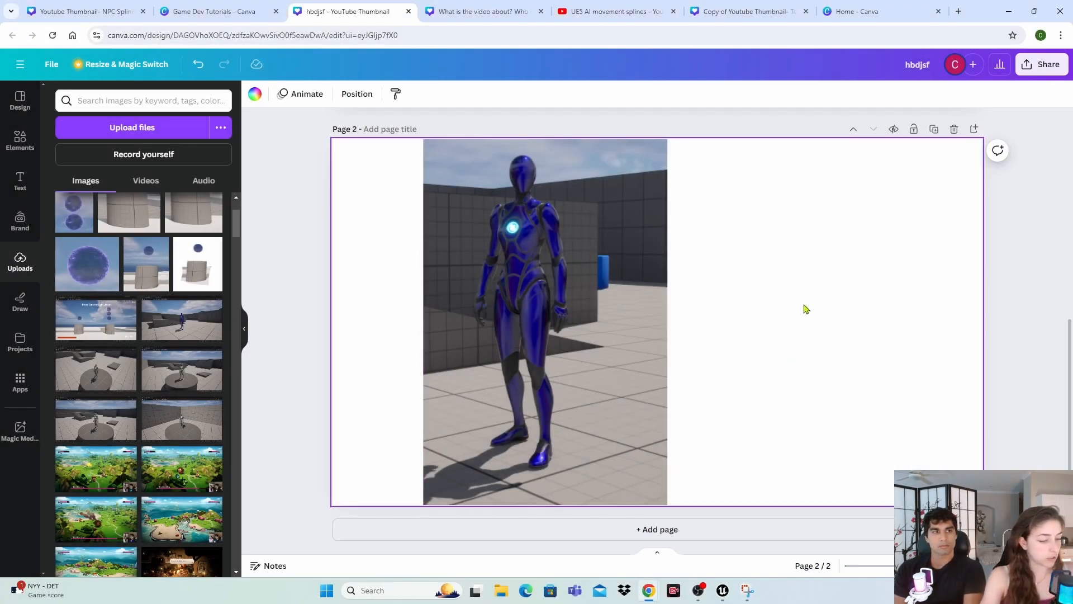
pyautogui.hotkey('ctrl', 'v')
pyautogui.moveTo(671, 313); pyautogui.dragTo(822, 280)
# Delete the larger cropped screenshot from page 2, then move the pasted capture into its place and enlarge it to nearly the page's height
pyautogui.click(604, 234)
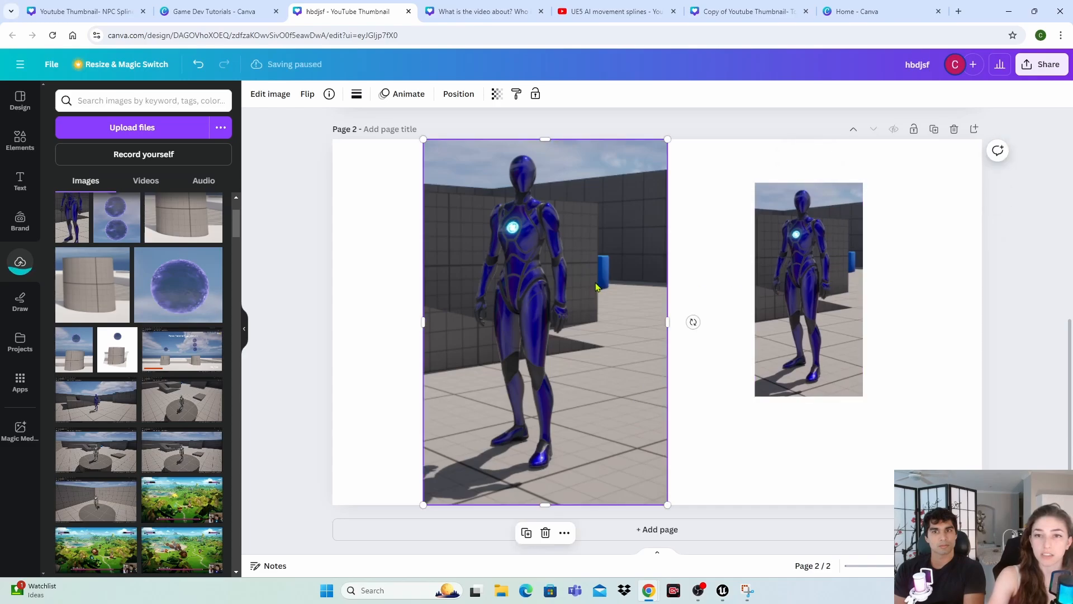
pyautogui.click(545, 532)
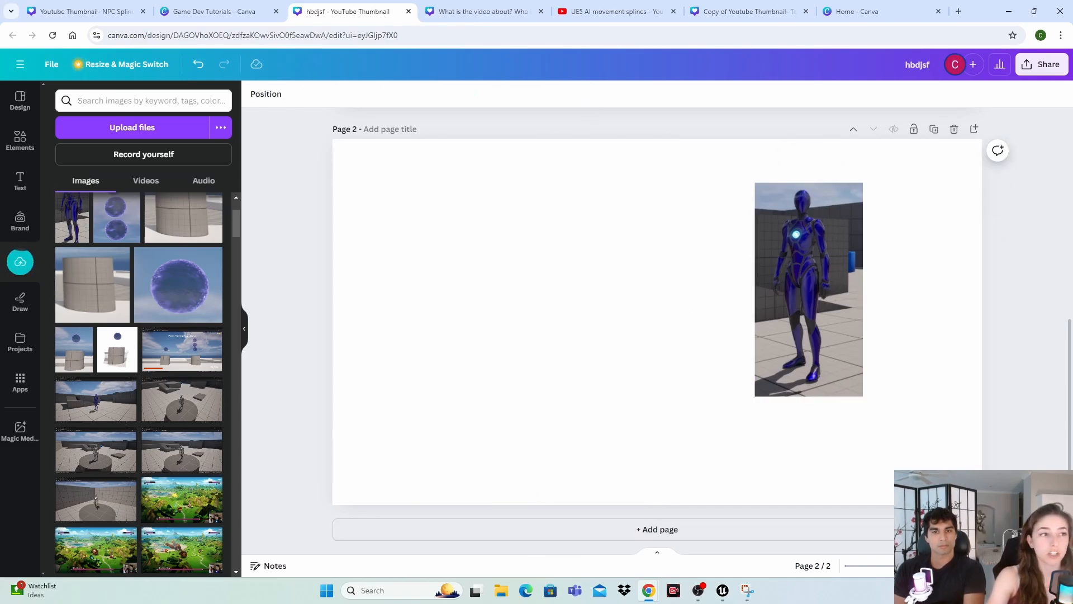
pyautogui.moveTo(774, 267); pyautogui.dragTo(474, 223)
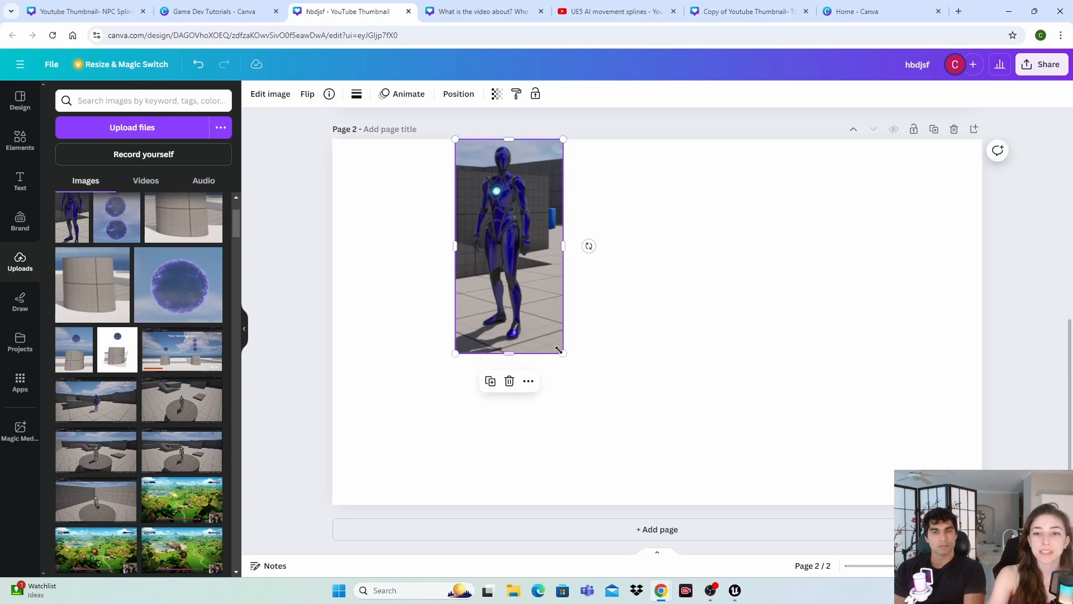
pyautogui.moveTo(564, 354); pyautogui.dragTo(699, 481)
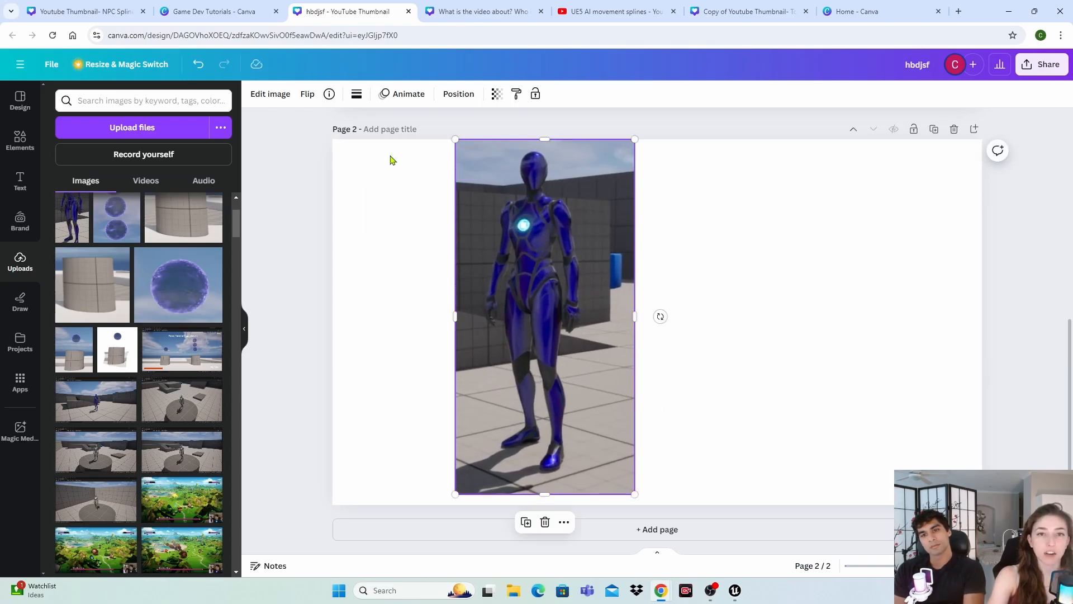
# Remove the background from the character capture and shrink it to about half its size
pyautogui.click(276, 99)
pyautogui.click(78, 186)
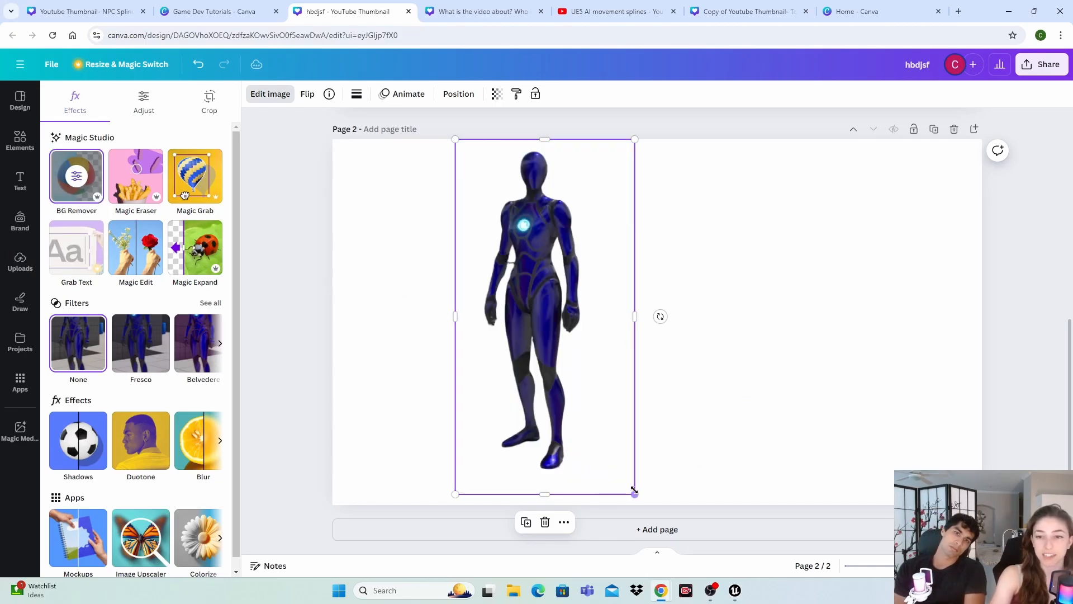
pyautogui.moveTo(634, 493); pyautogui.dragTo(542, 311)
pyautogui.scroll(2, 559, 313)
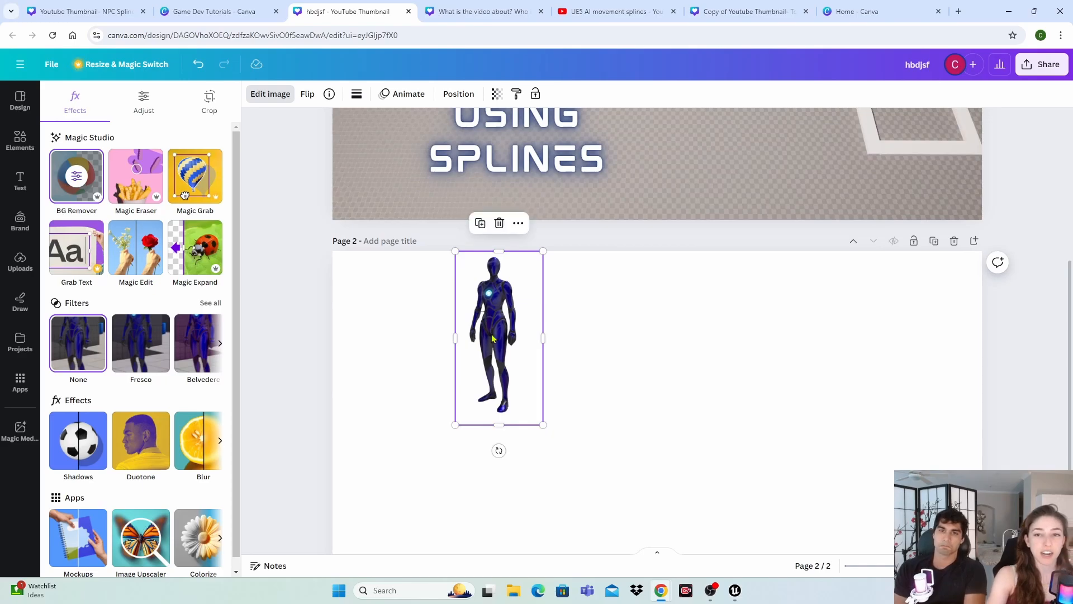
pyautogui.moveTo(492, 340); pyautogui.dragTo(454, 375)
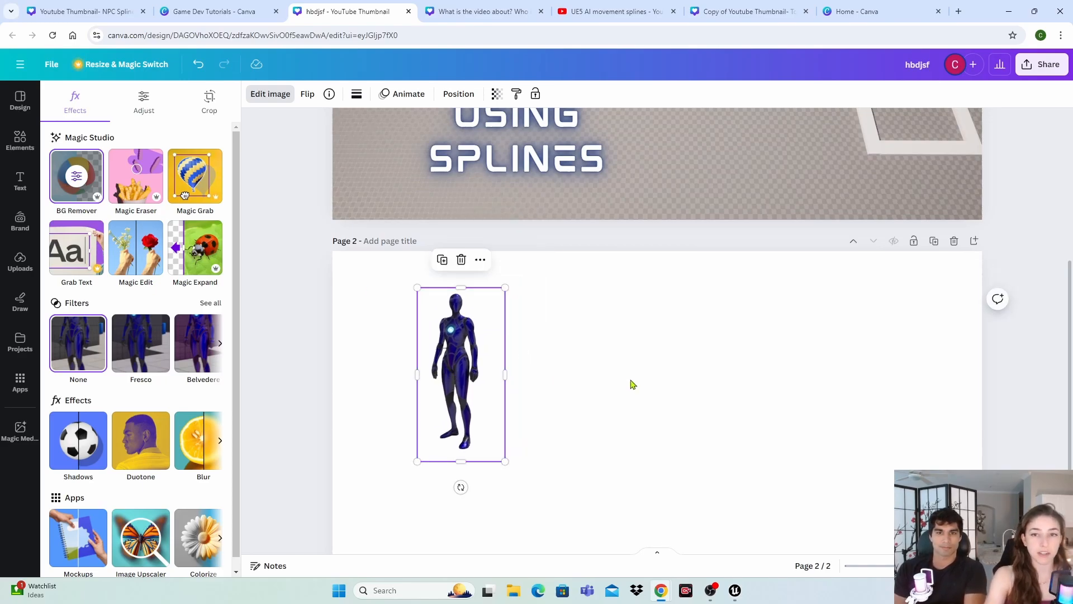
# Copy the cut-out character onto page 1 and place it over the right-hand end of the white path
pyautogui.scroll(5, 632, 384)
pyautogui.hotkey('ctrl', 'v')
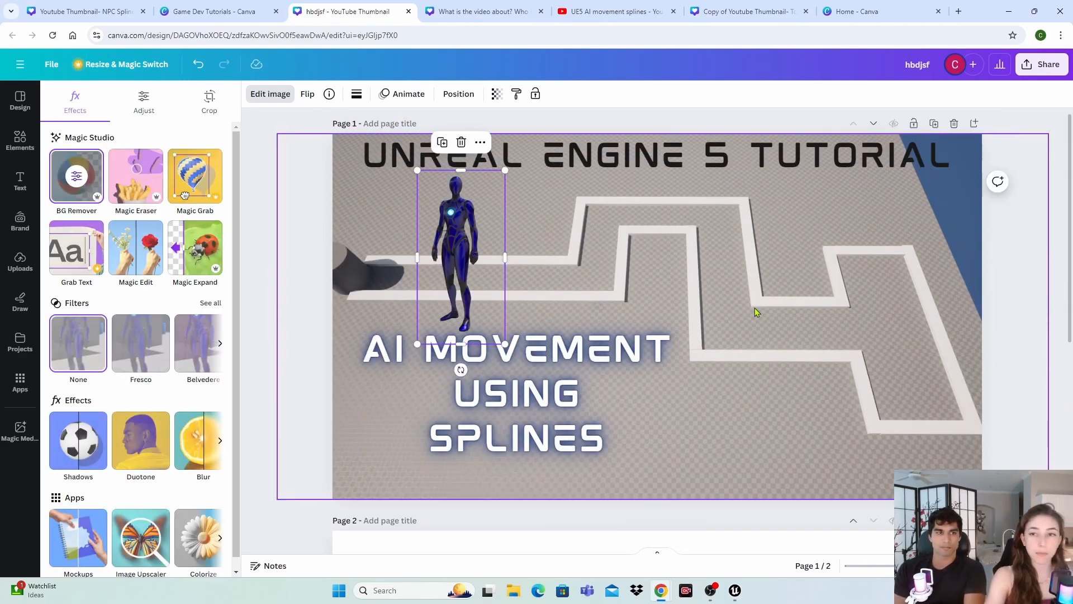
pyautogui.moveTo(459, 261); pyautogui.dragTo(893, 255)
pyautogui.rightClick(750, 225)
pyautogui.click(629, 256)
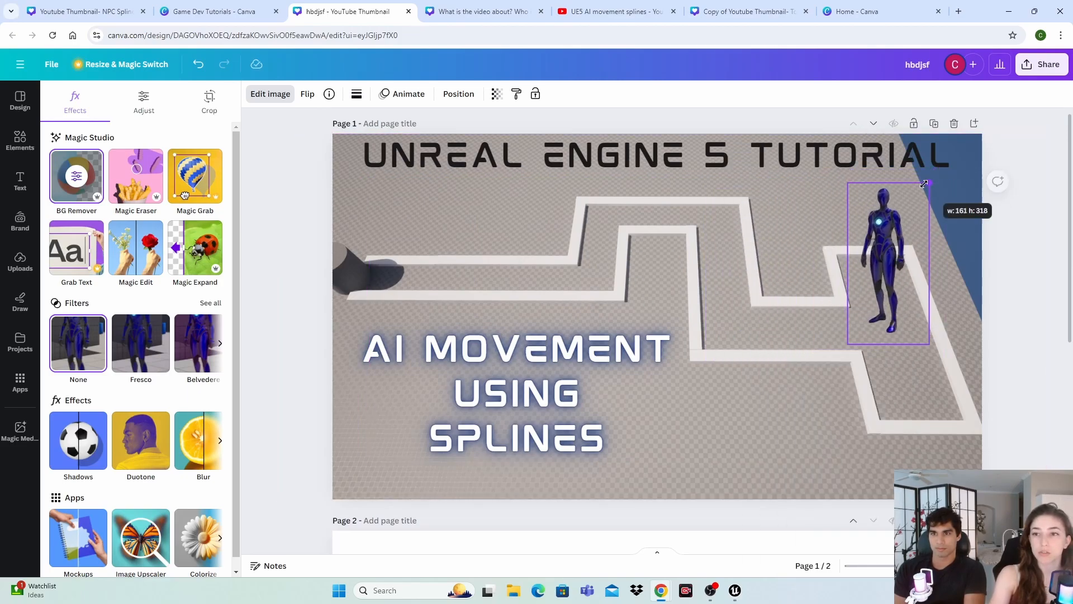